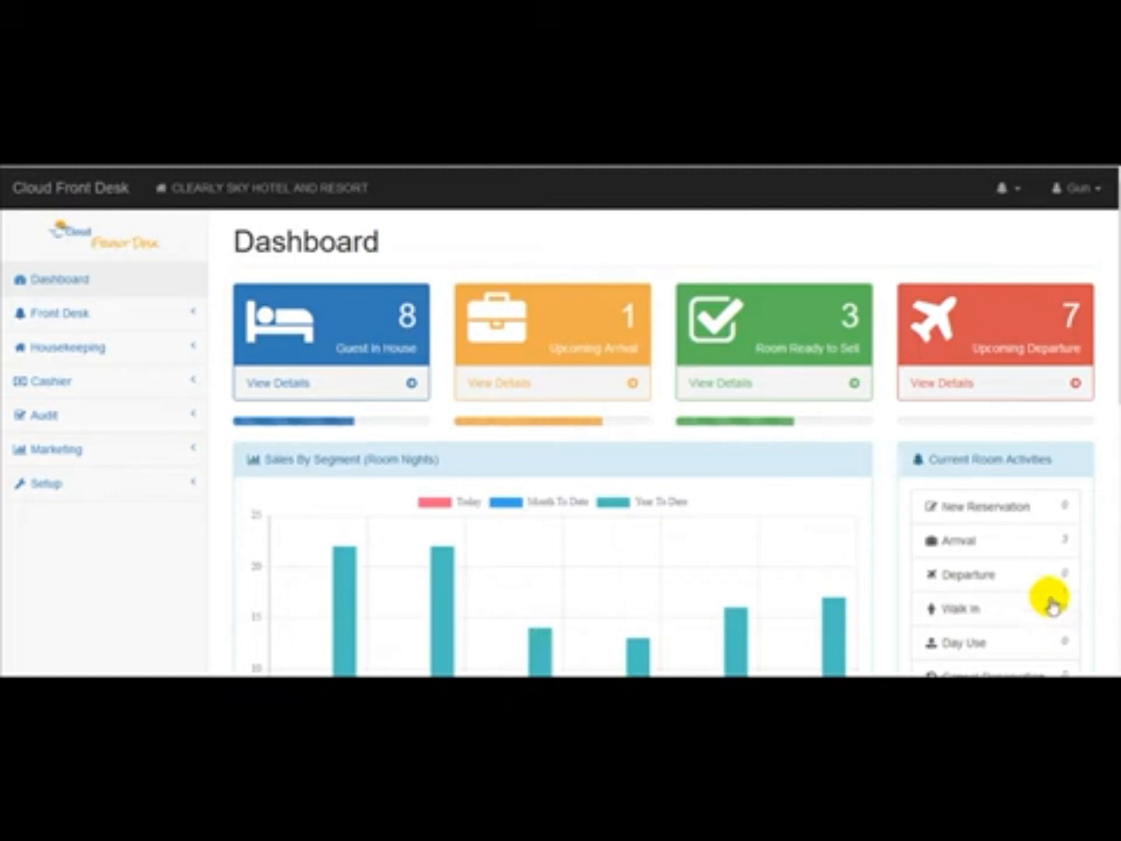
Step: Review the dashboard's occupancy cards, current room activities and the check-out progress for upcoming departures
scroll(663, 440, down, 1)
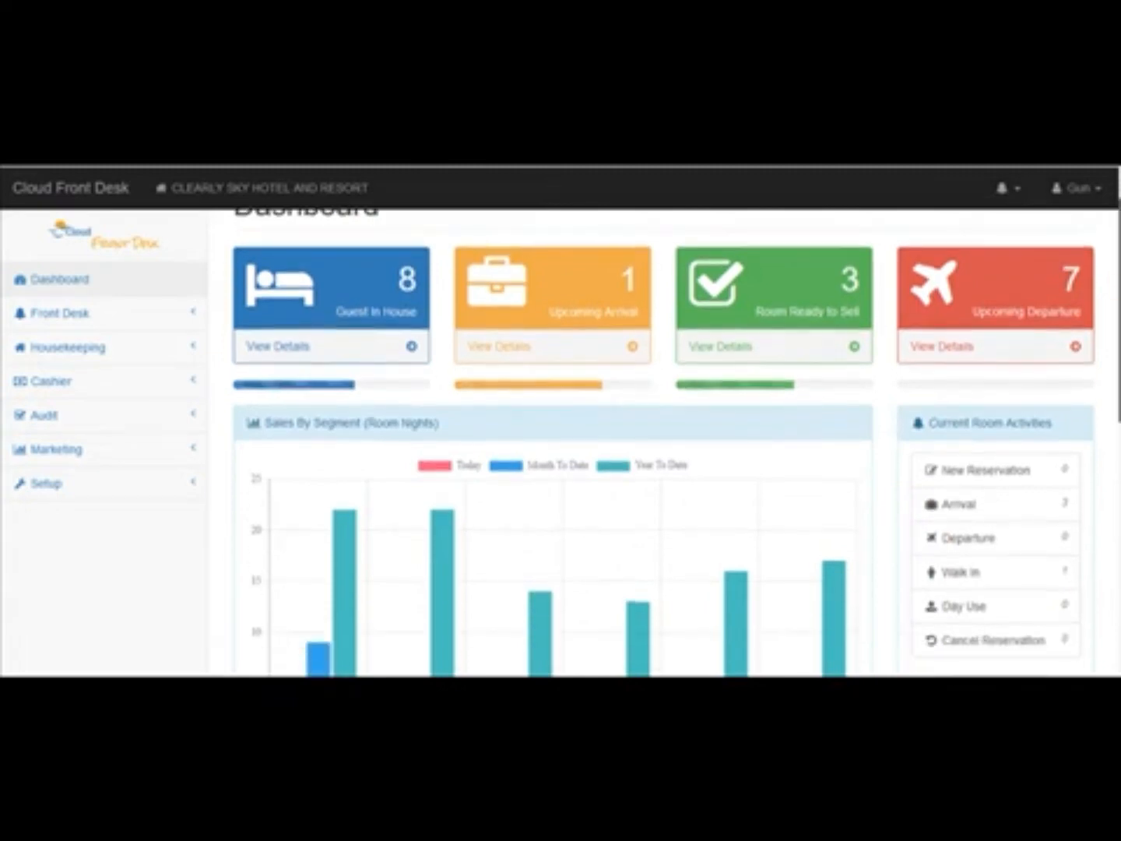
scroll(662, 440, up, 1)
scroll(663, 440, down, 2)
scroll(662, 440, up, 2)
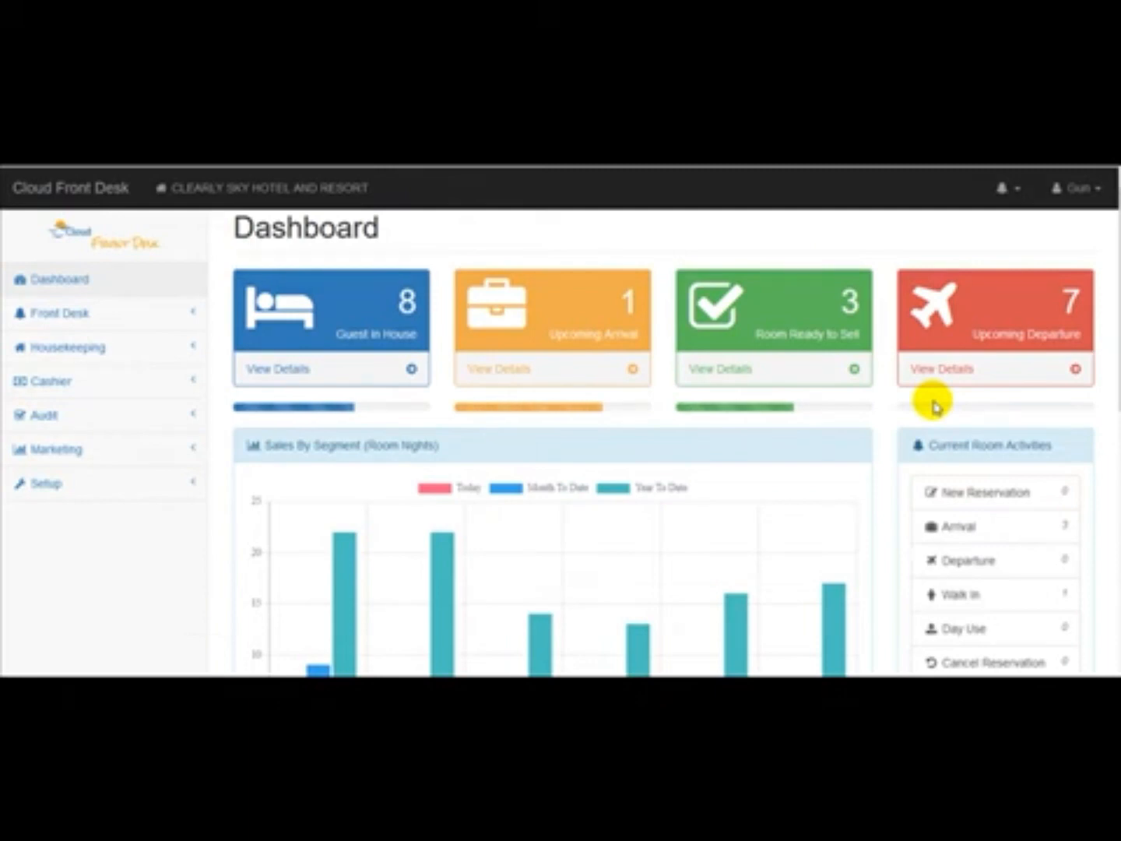
mouse_move(942, 410)
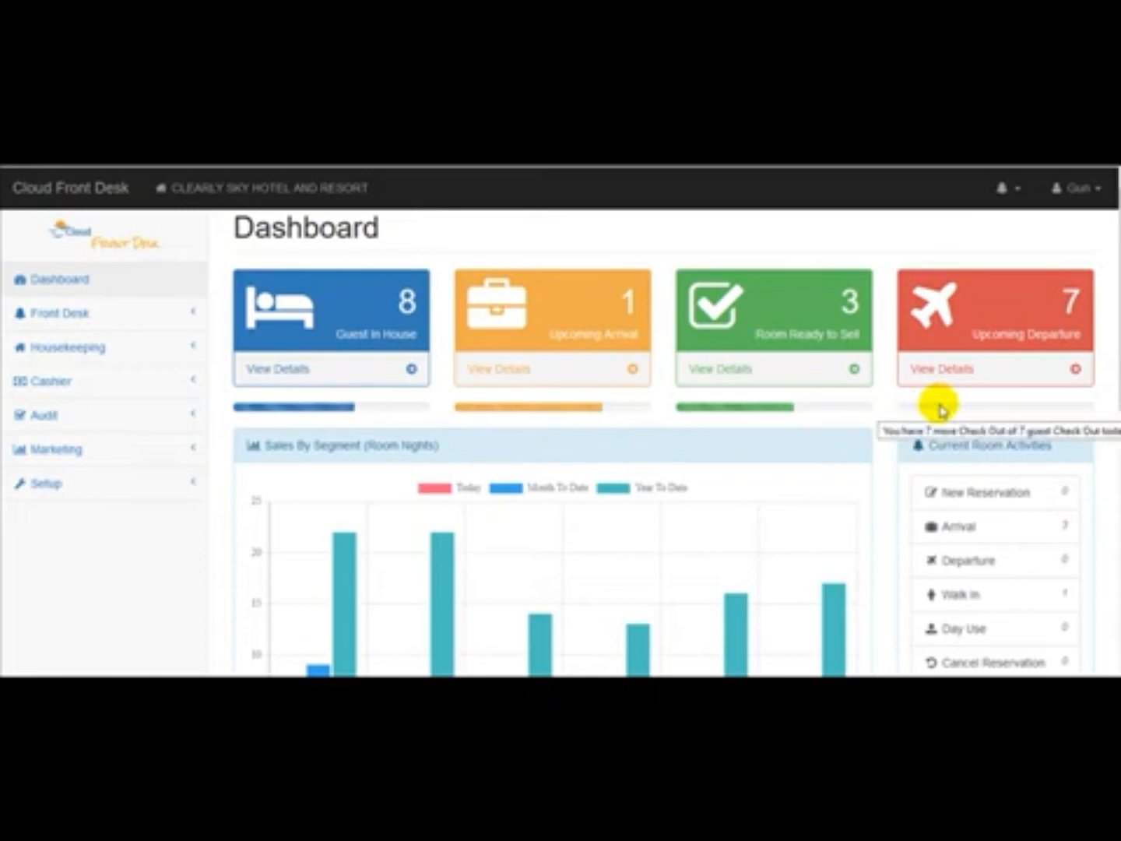
Step: Open the guest bill for room 215 from the cashier's guest folio list
click(79, 383)
click(83, 417)
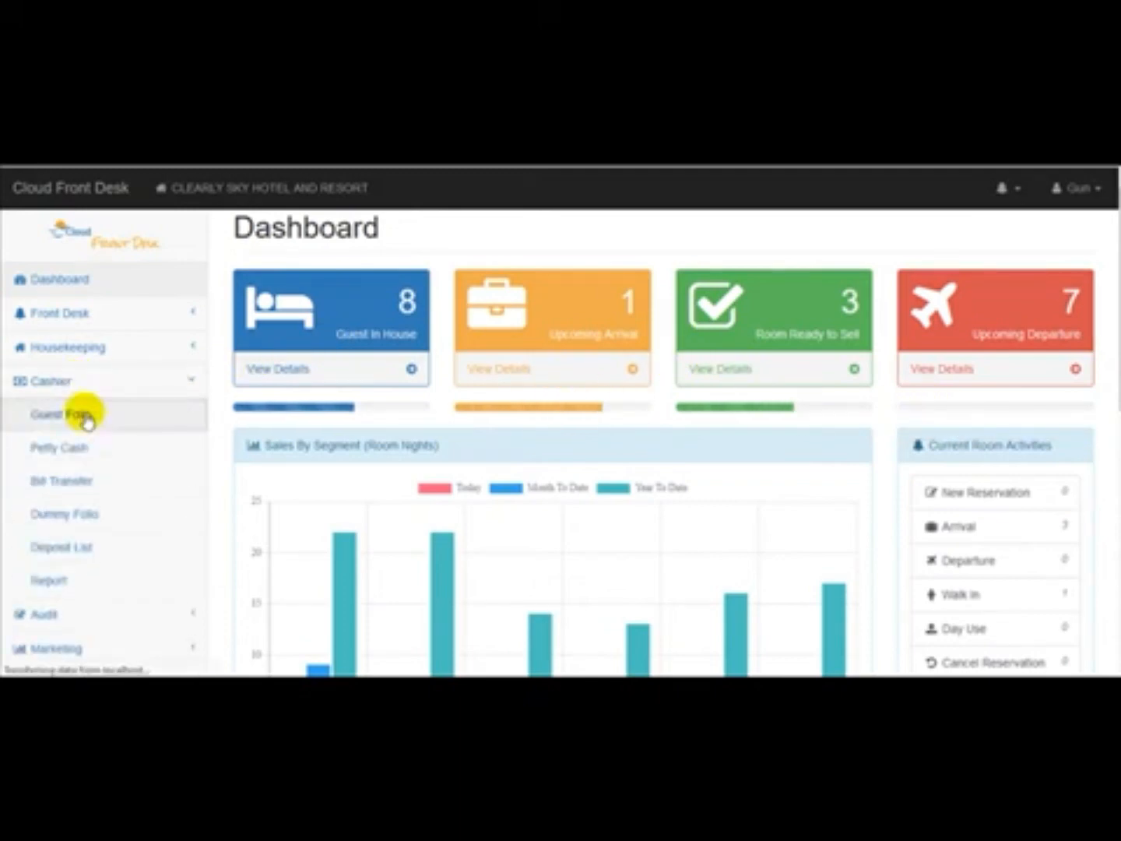
drag(1118, 452, 1120, 593)
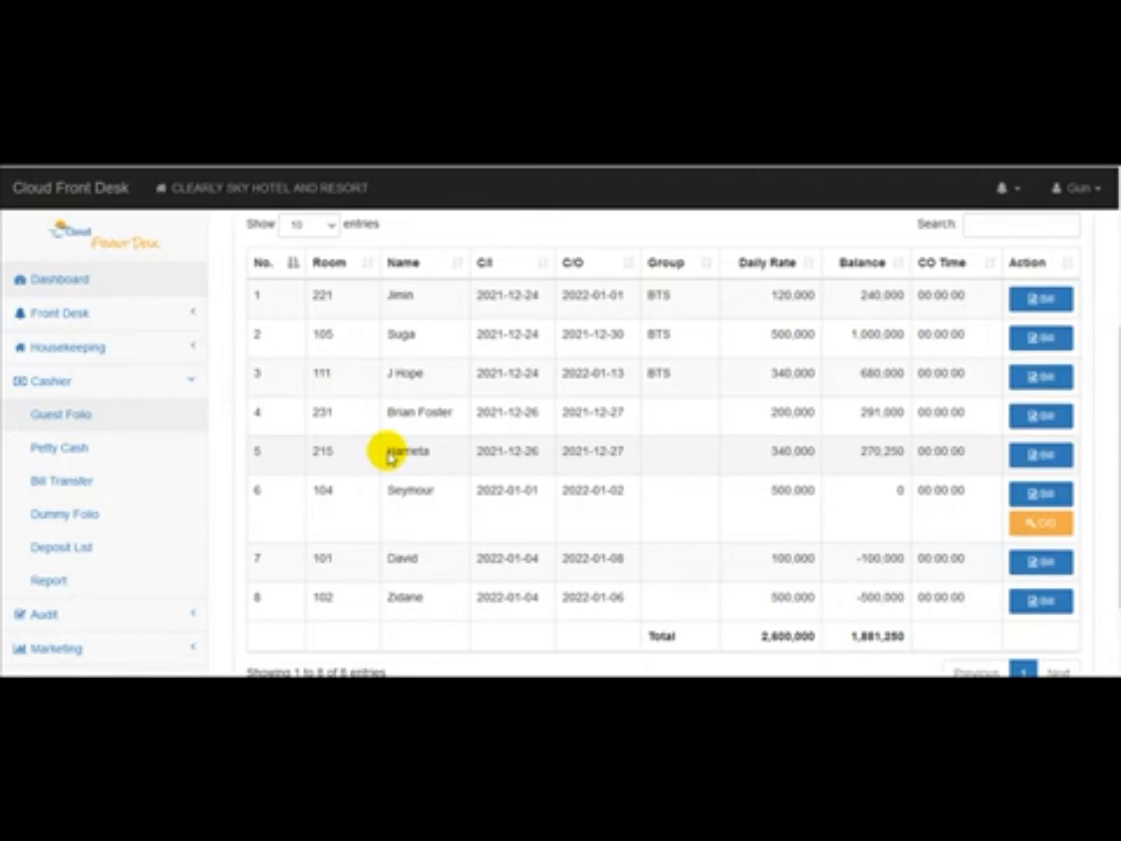
click(1042, 459)
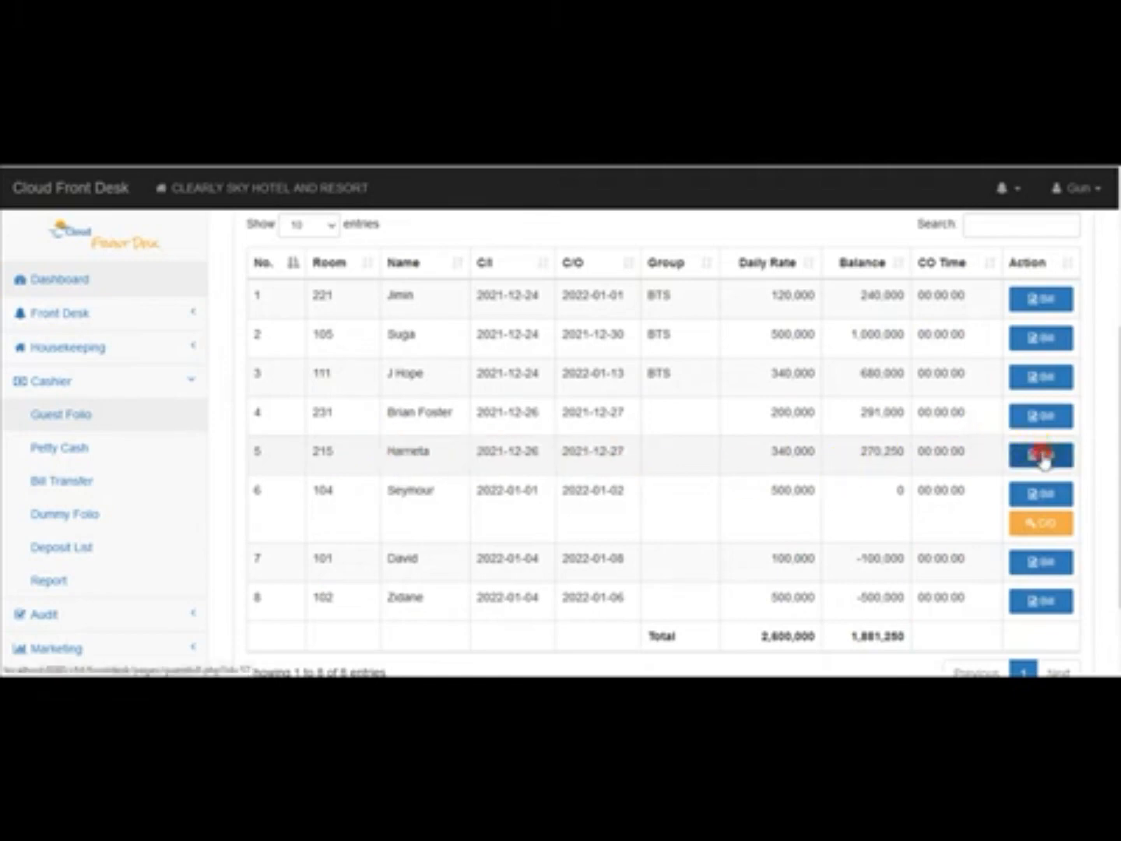
Step: Examine room 215's guest bill, including the balance, the new transaction fields and the itemised charges
scroll(1020, 458, down, 2)
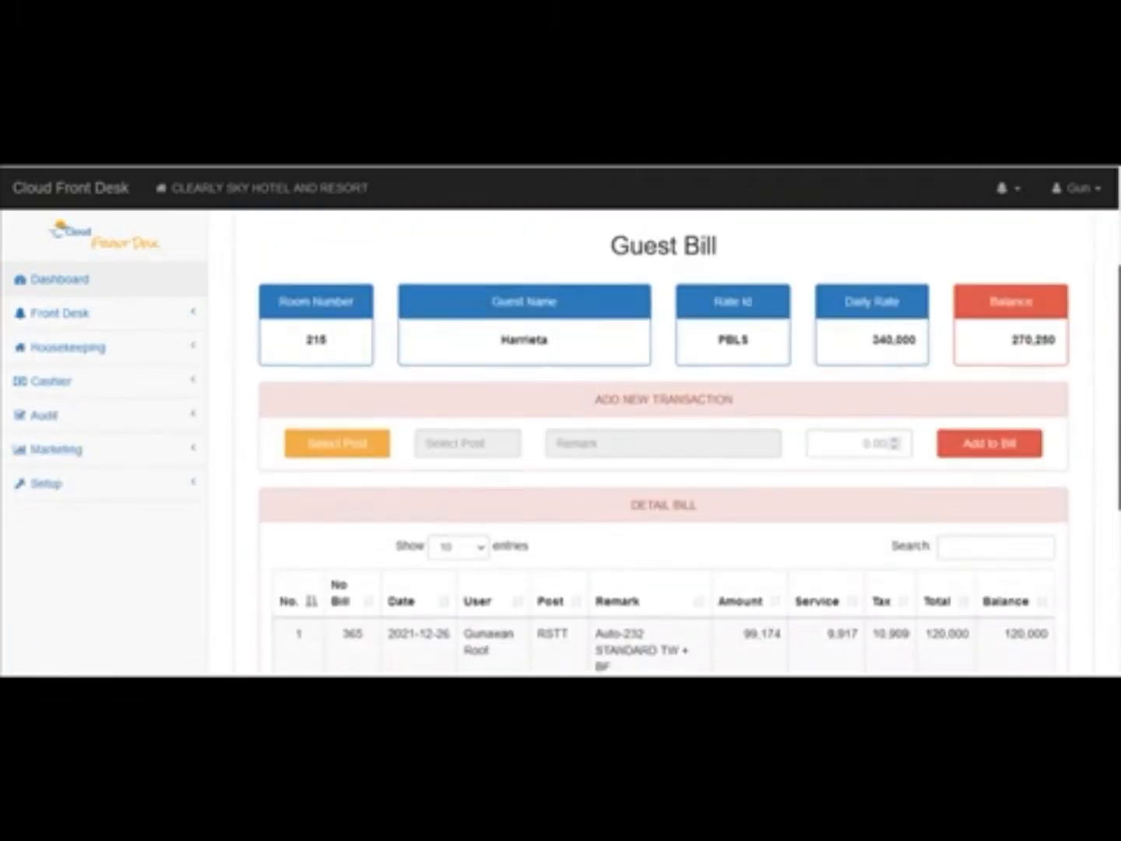
scroll(689, 441, down, 1)
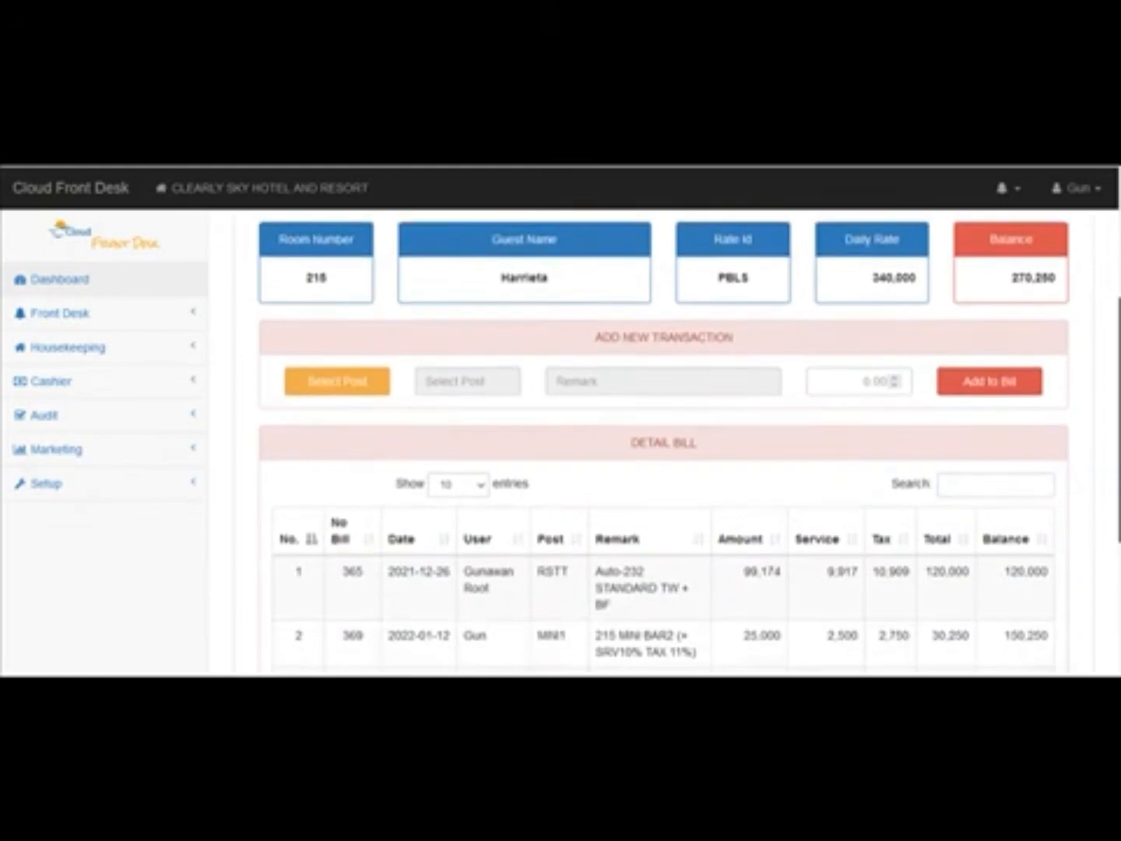
scroll(1109, 538, down, 3)
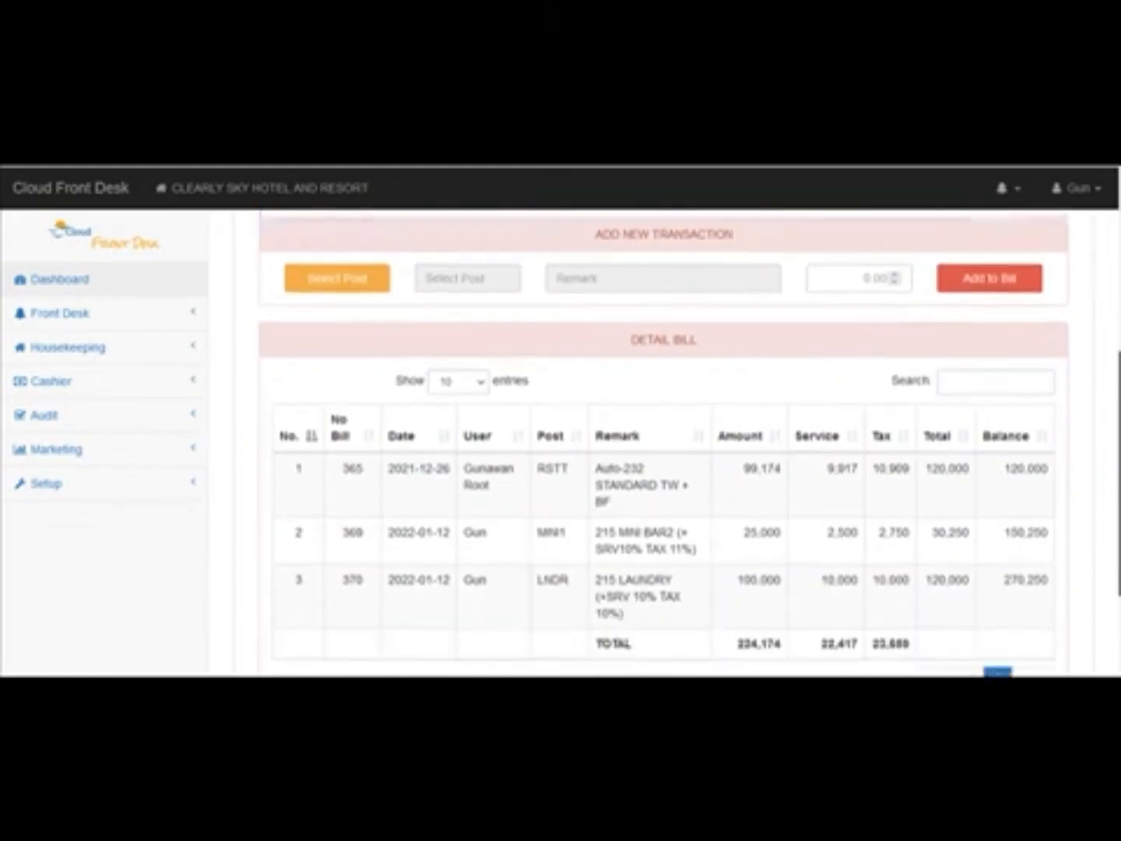
scroll(1109, 537, up, 3)
scroll(1111, 541, down, 3)
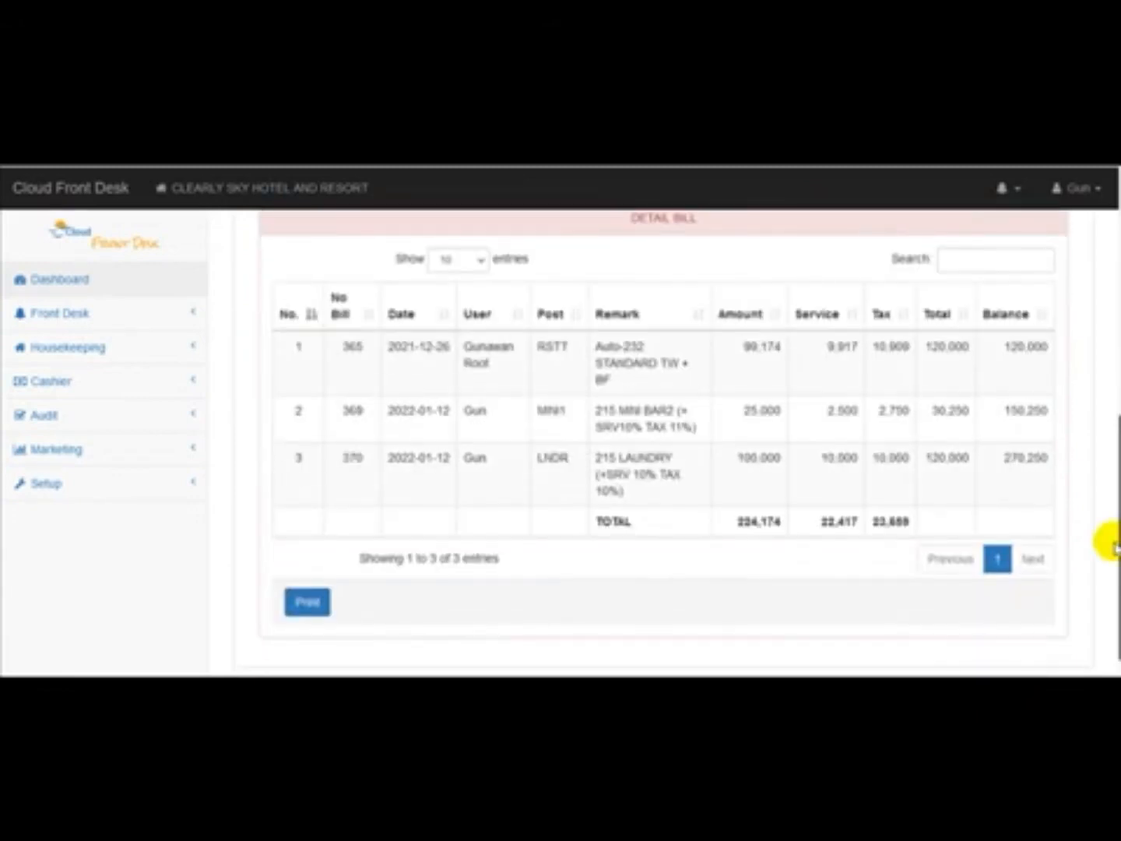
scroll(1111, 545, up, 1)
scroll(1110, 508, down, 1)
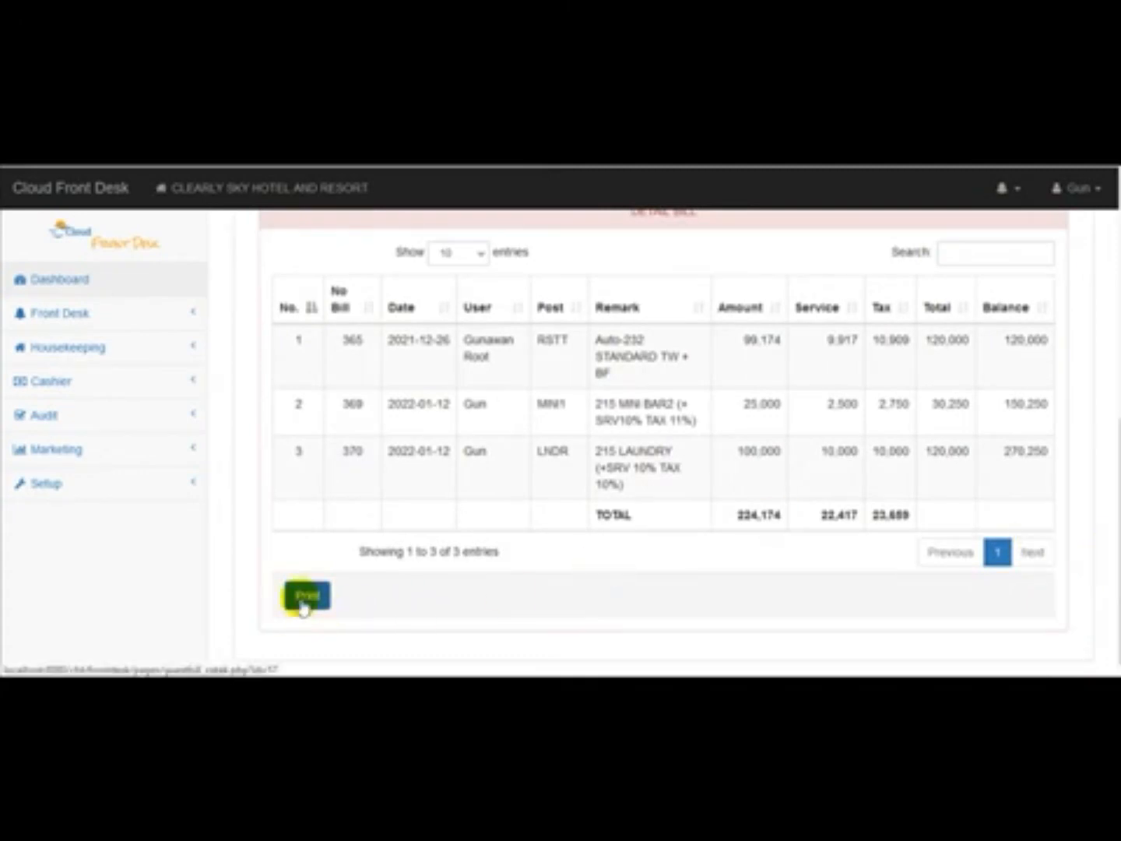
drag(1119, 530, 1118, 409)
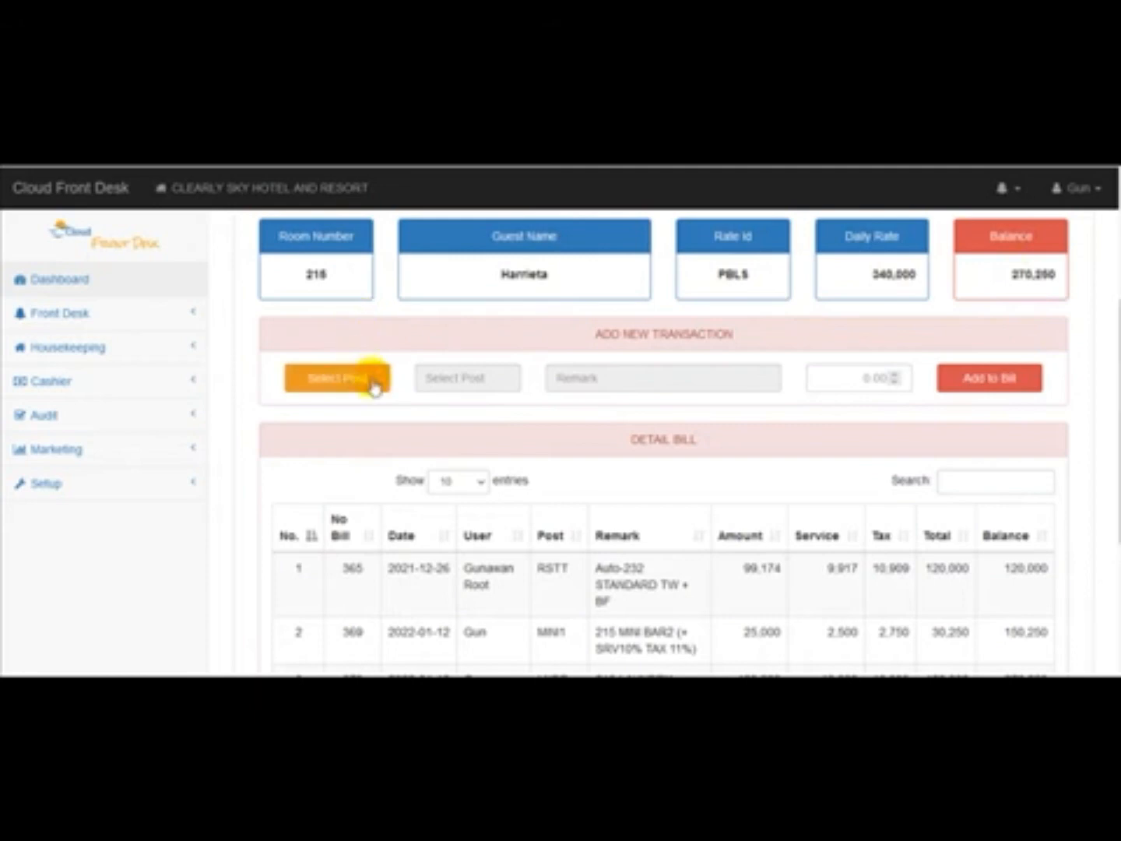
scroll(1110, 412, down, 1)
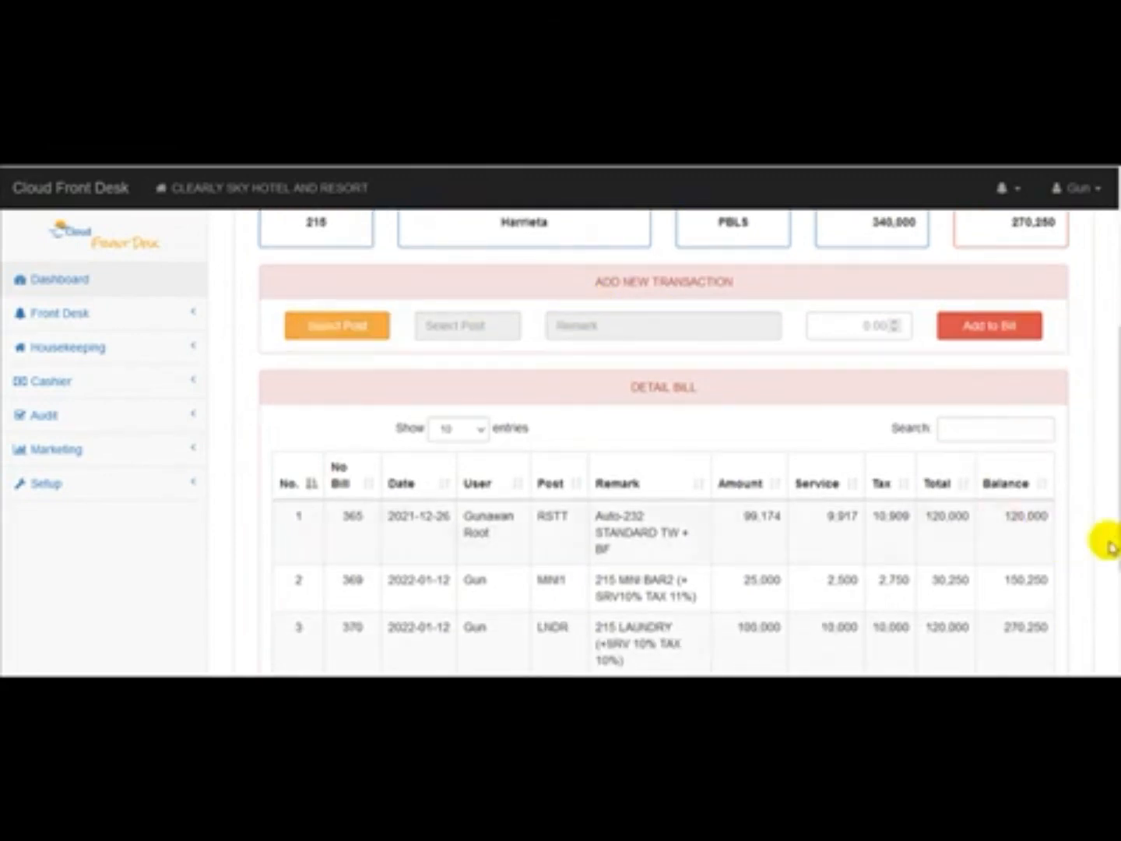
scroll(1008, 546, down, 2)
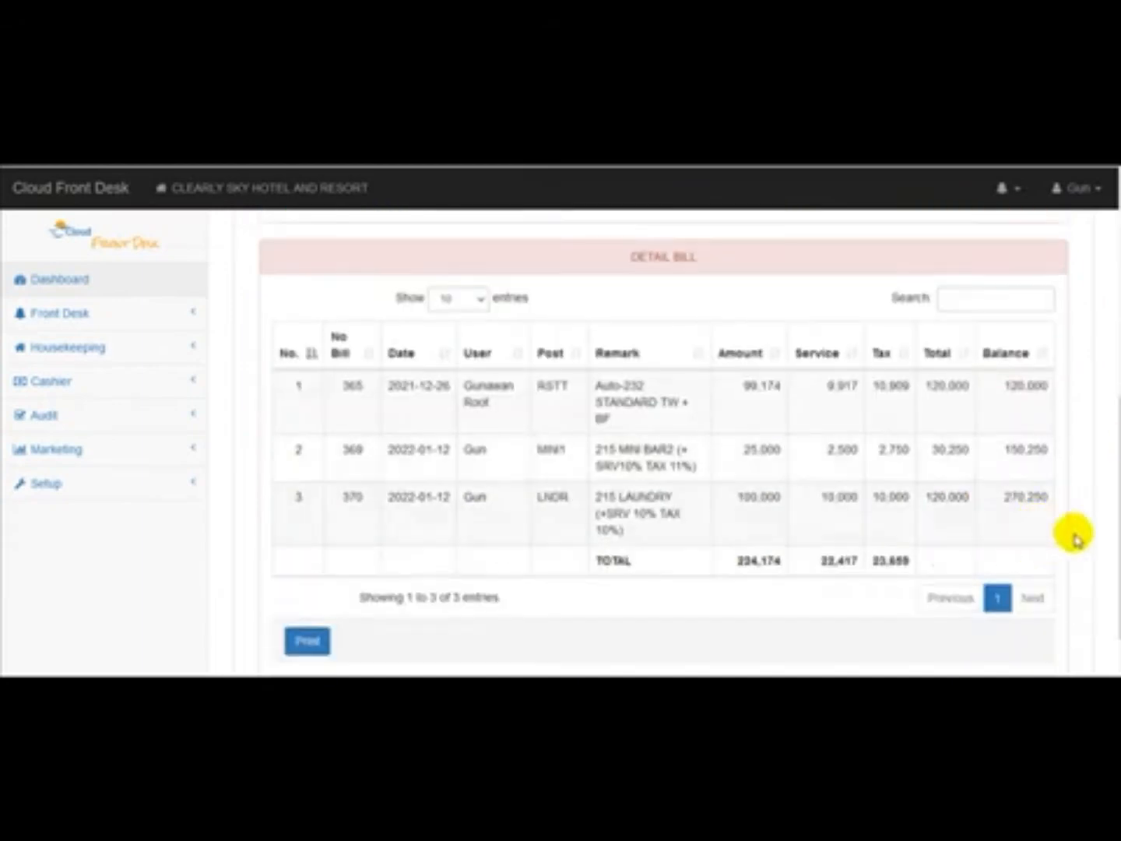
scroll(661, 436, up, 2)
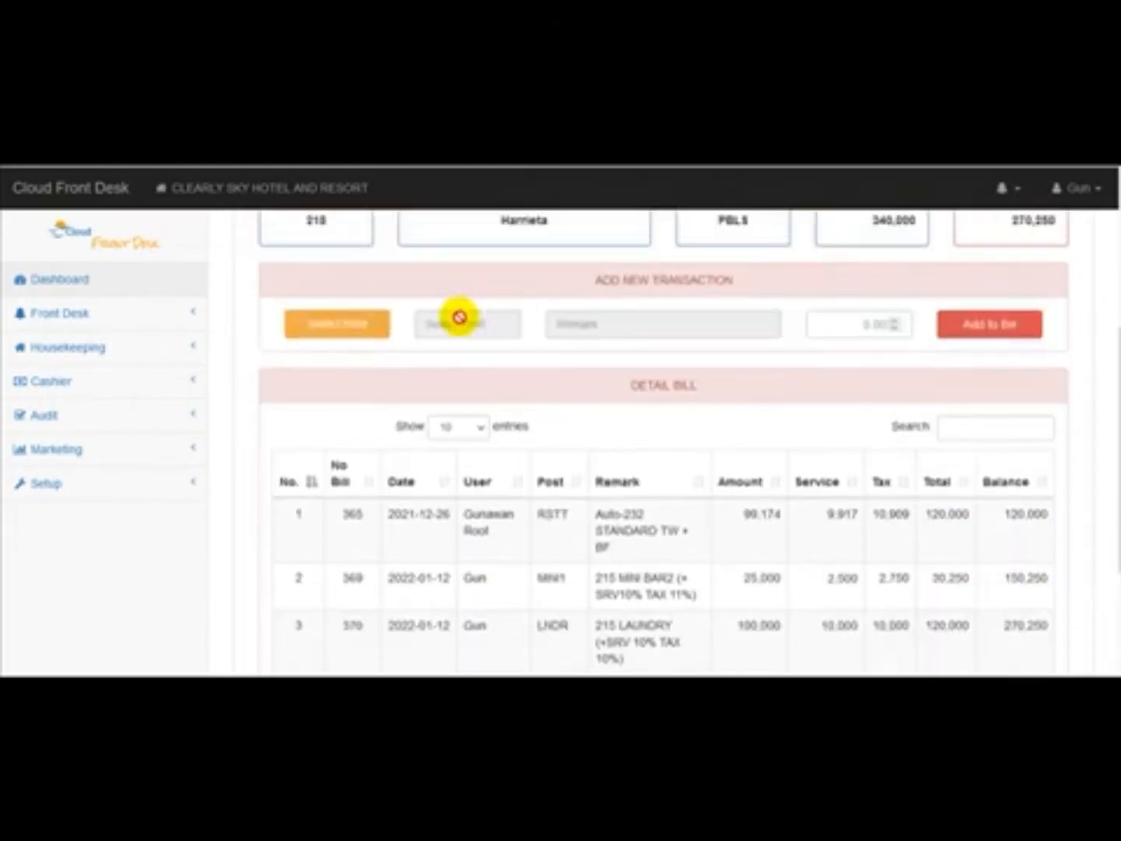
Step: Choose the cash payment post (PYCS) for a new transaction on room 215's bill
click(305, 333)
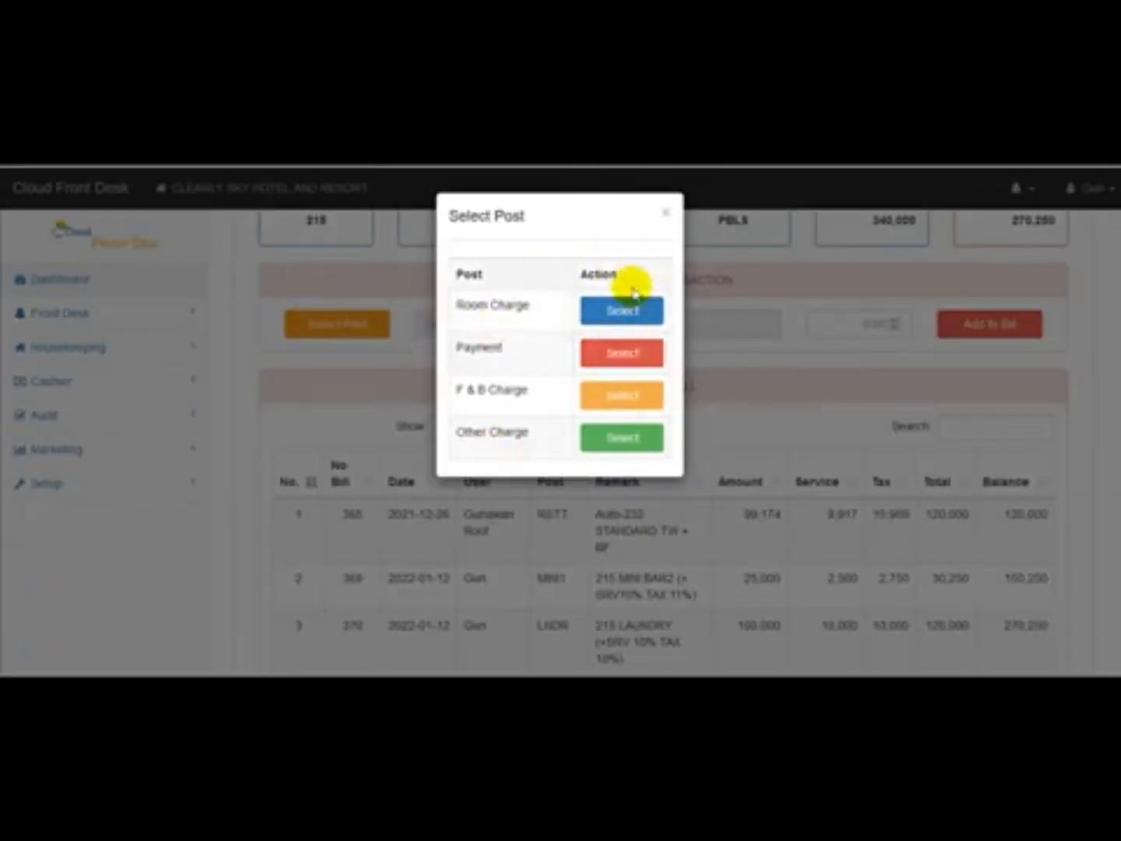
click(635, 356)
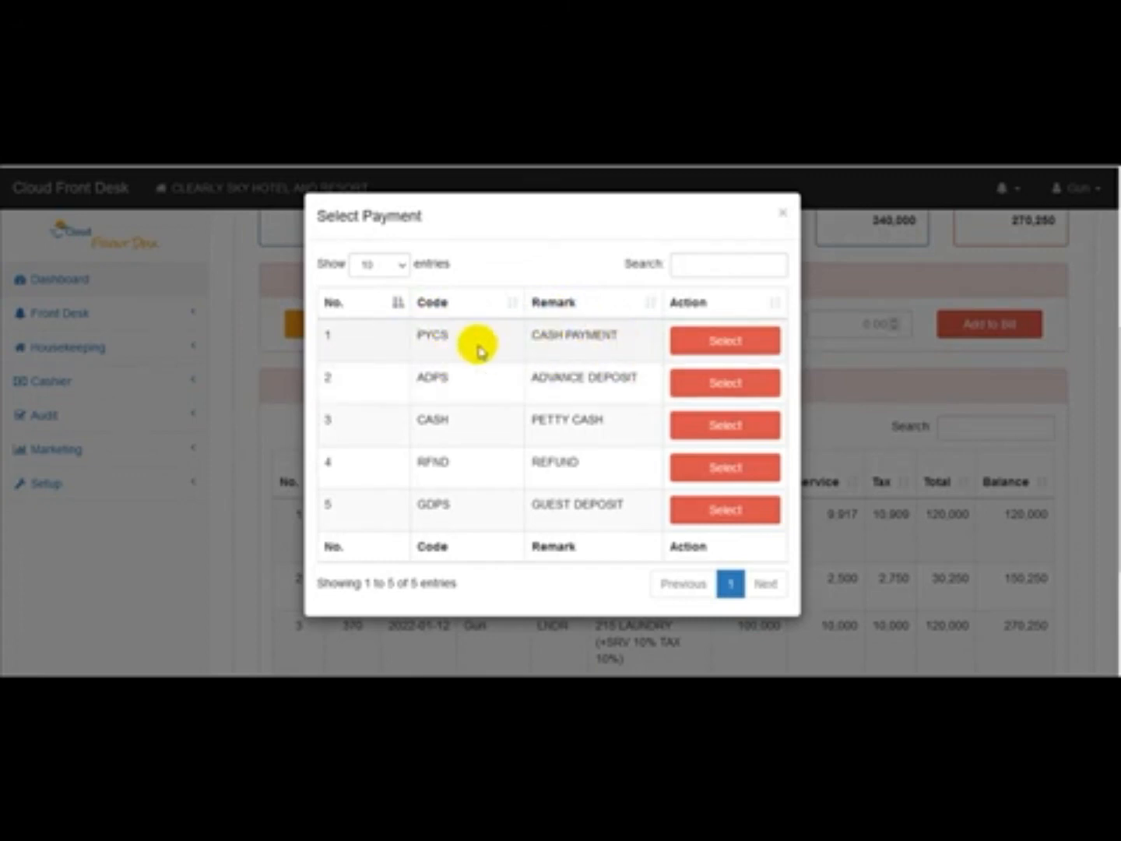
click(720, 349)
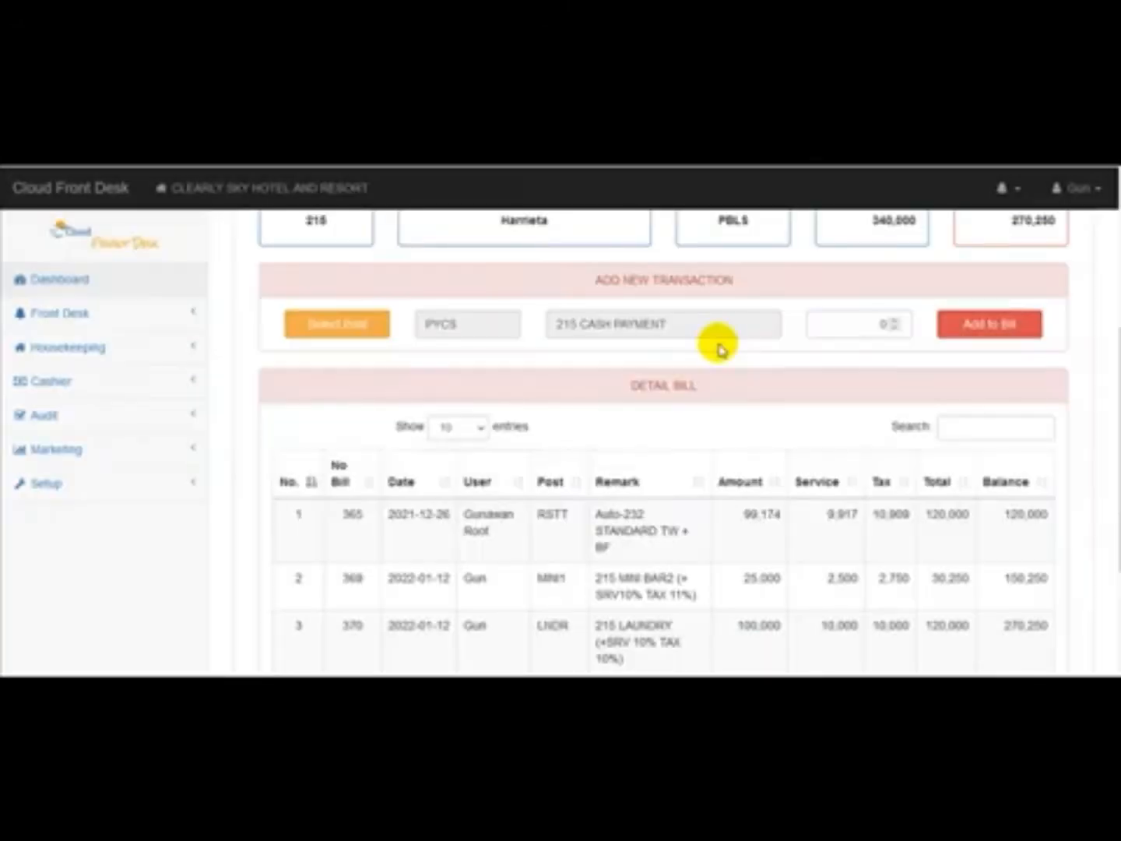
Step: Set the cash payment amount to 270250 and add the transaction to the guest bill
click(862, 324)
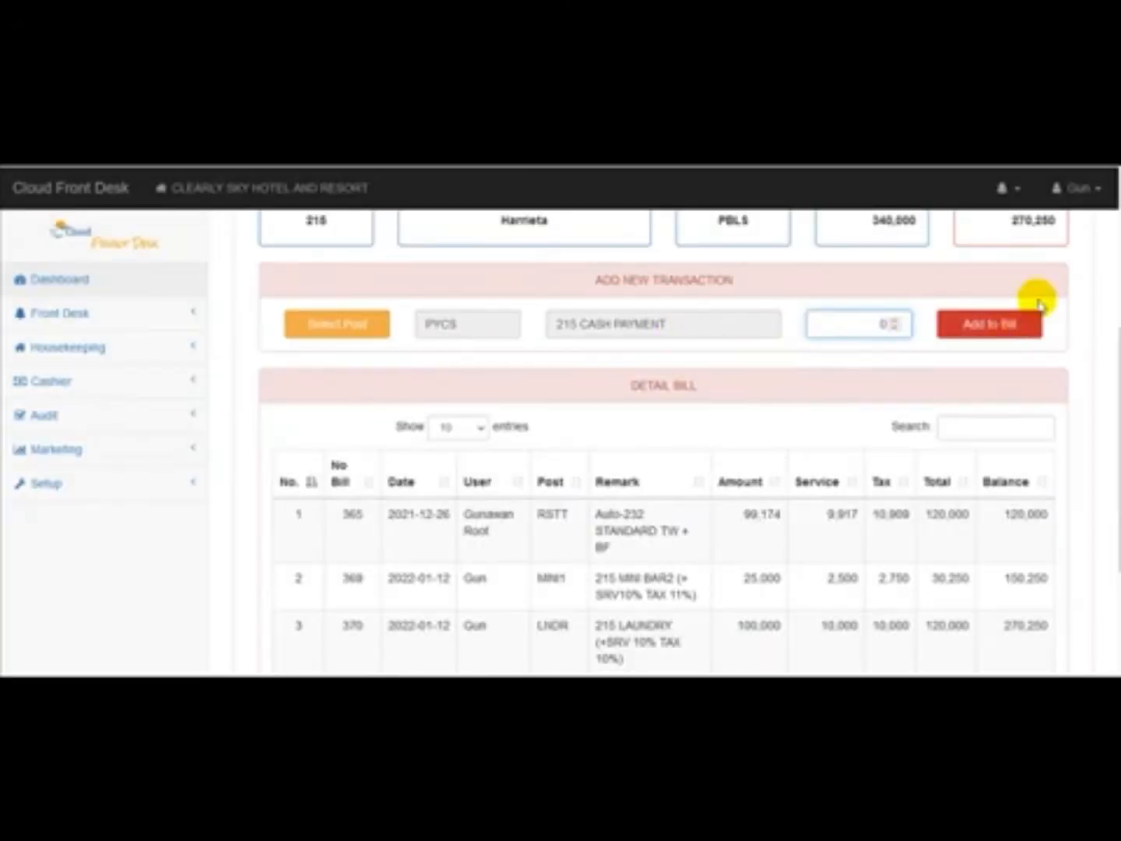
double_click(895, 326)
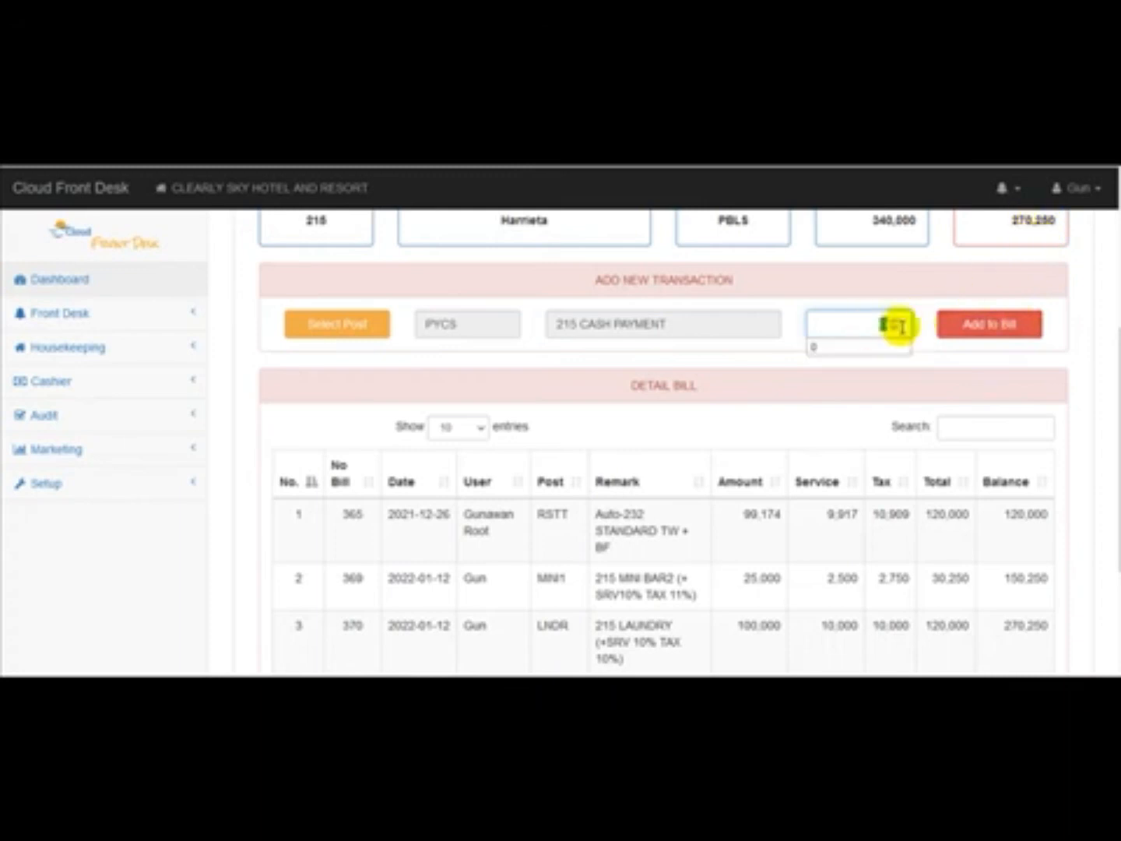
text(270250)
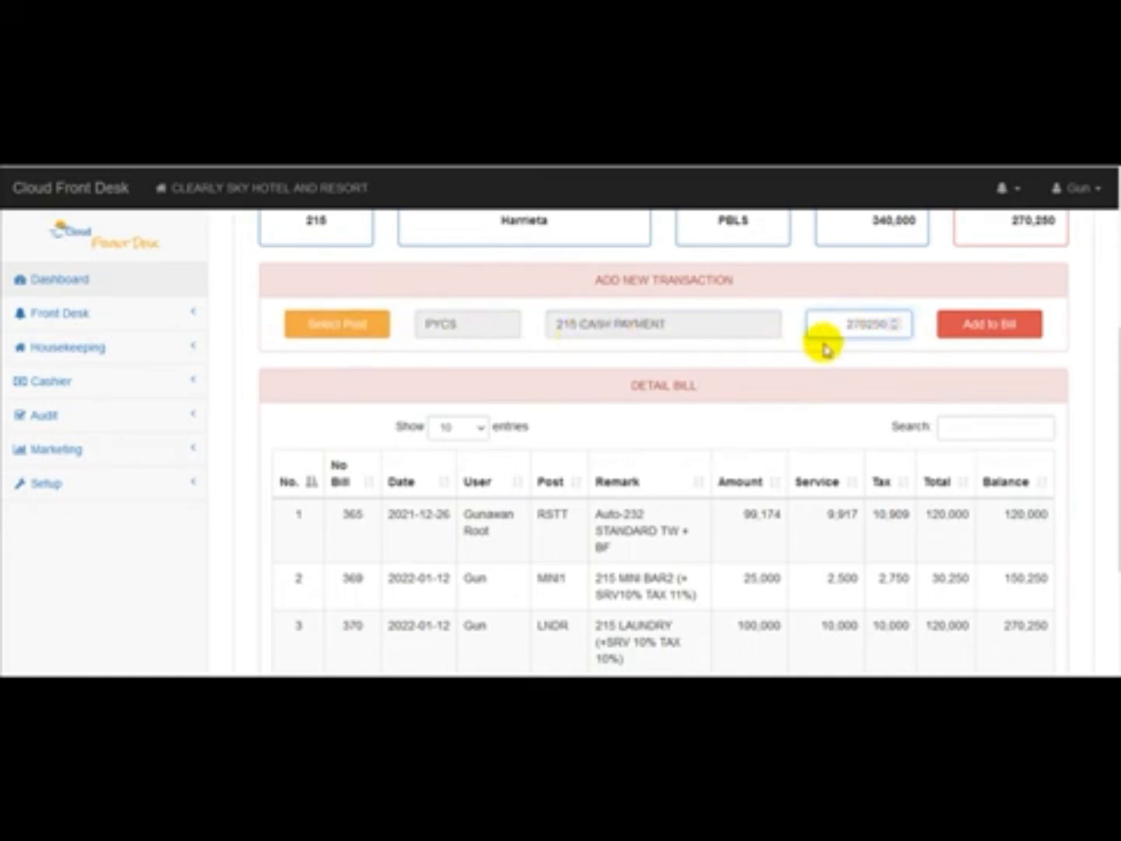
click(991, 335)
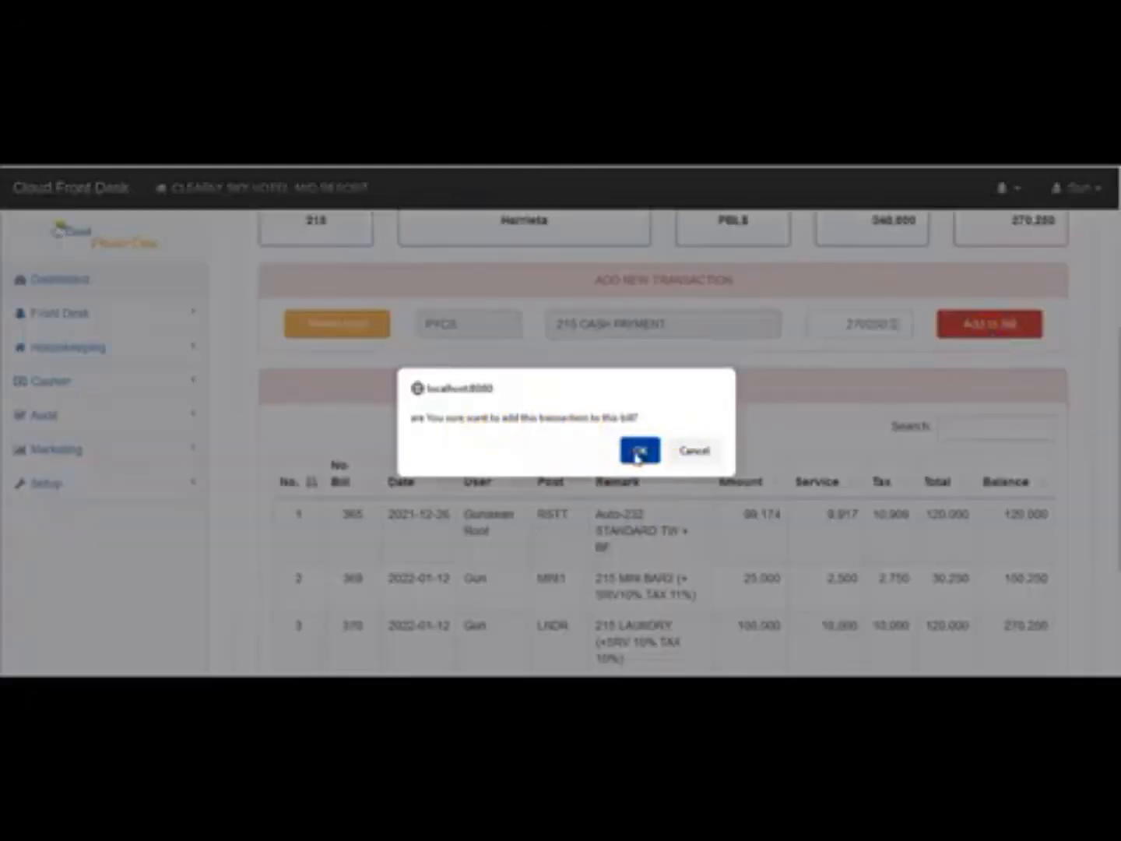
click(638, 450)
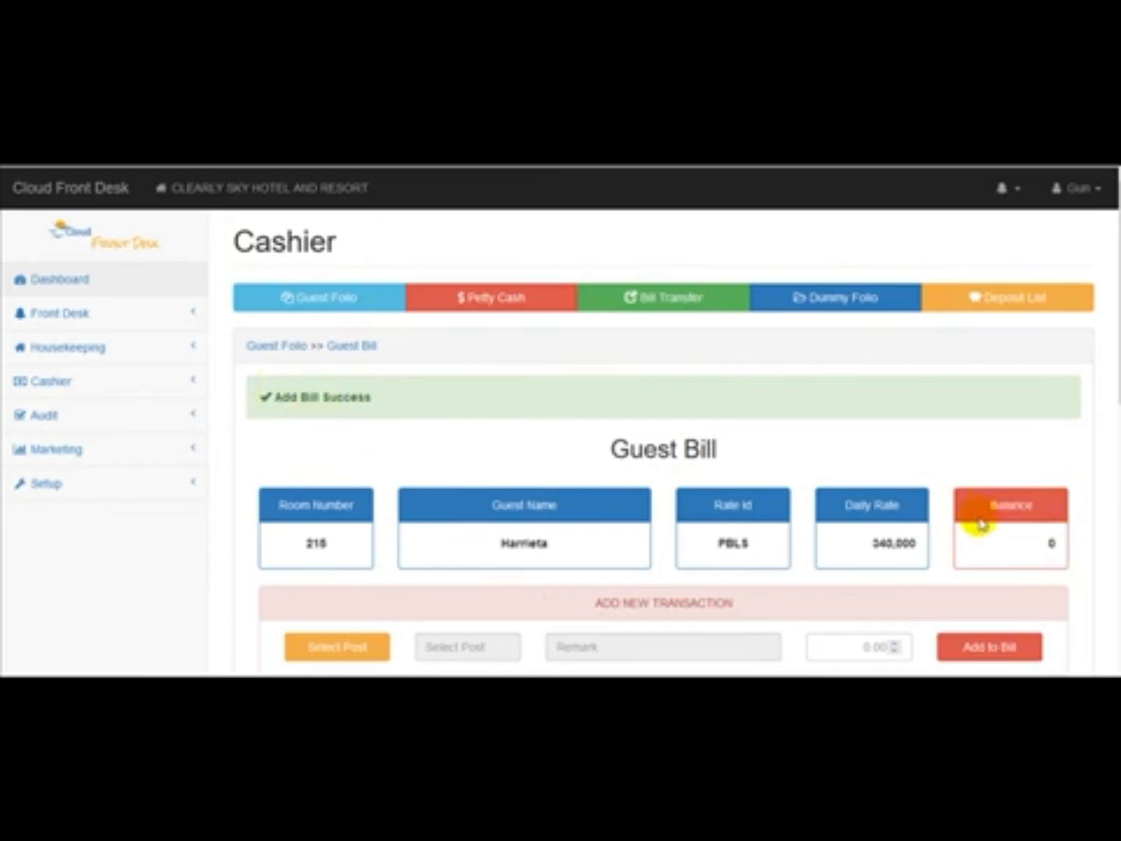
Step: Check the updated bill for room 215, comparing the new cash payment row with the charges and the balance
scroll(676, 436, down, 6)
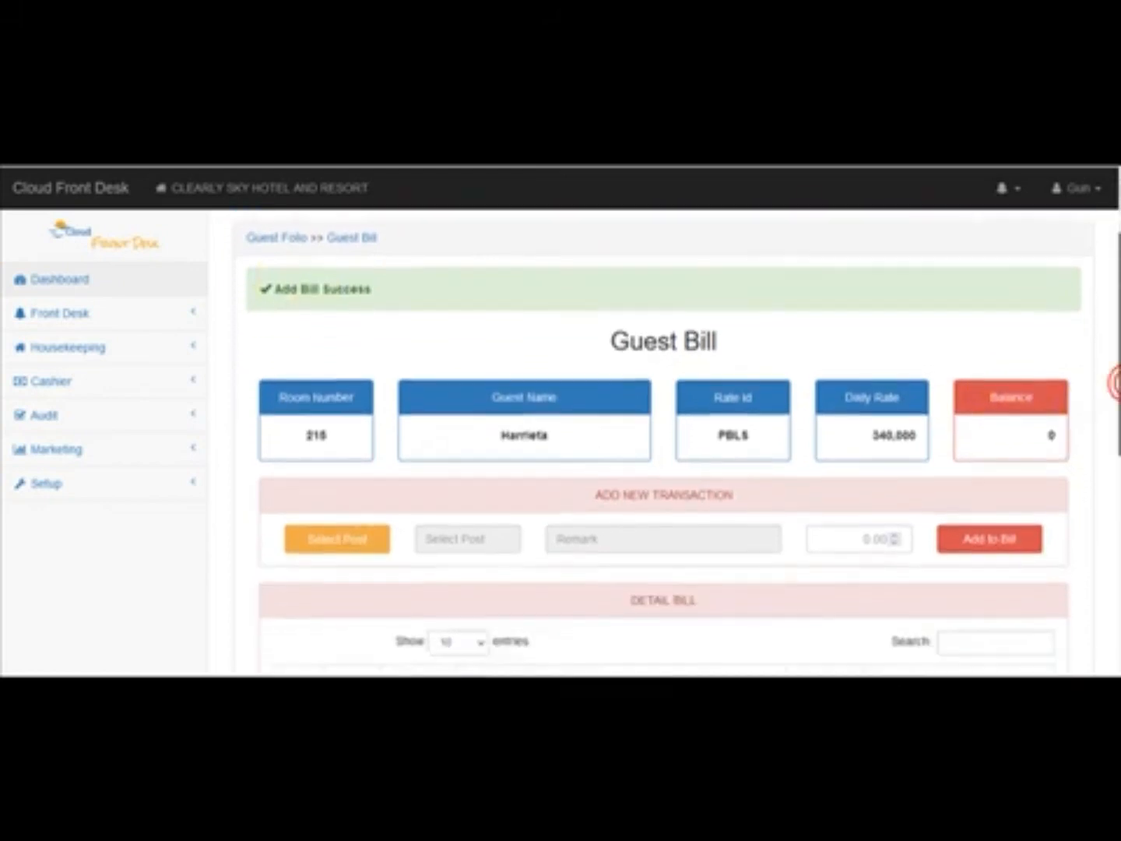
scroll(663, 446, down, 1)
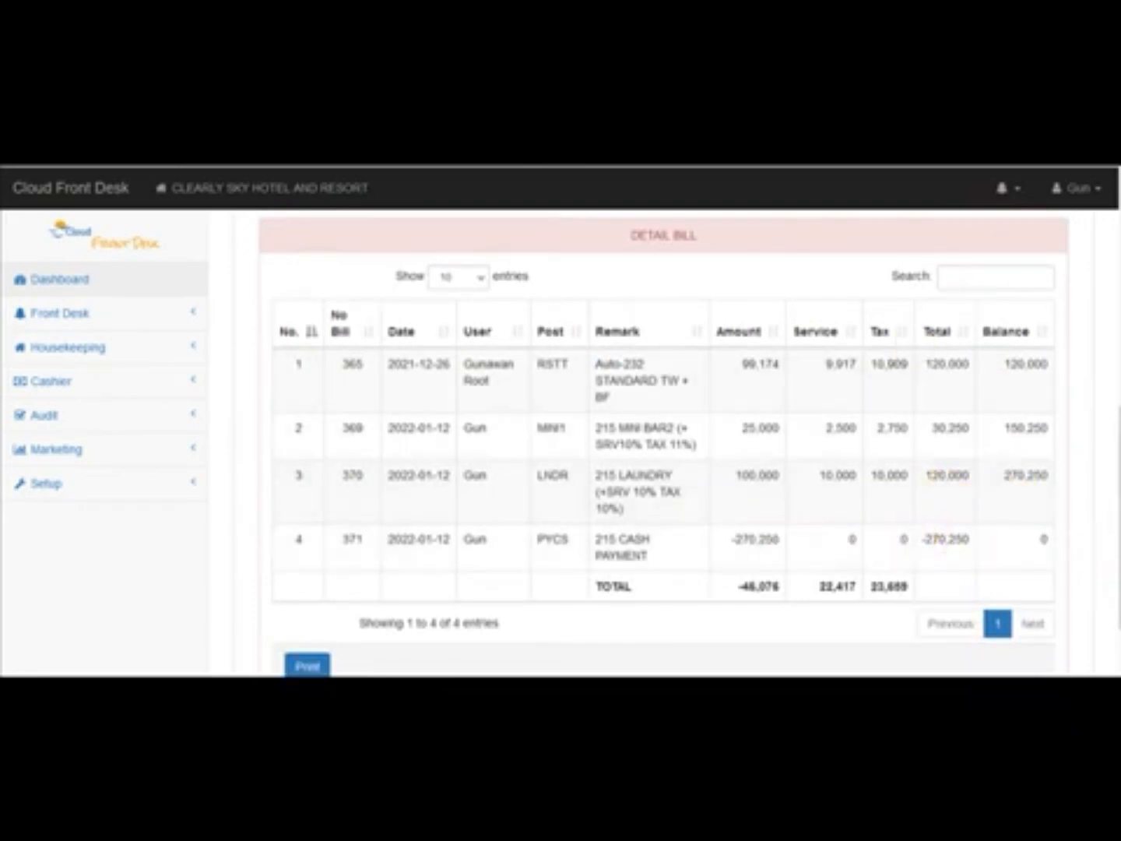
scroll(663, 437, up, 2)
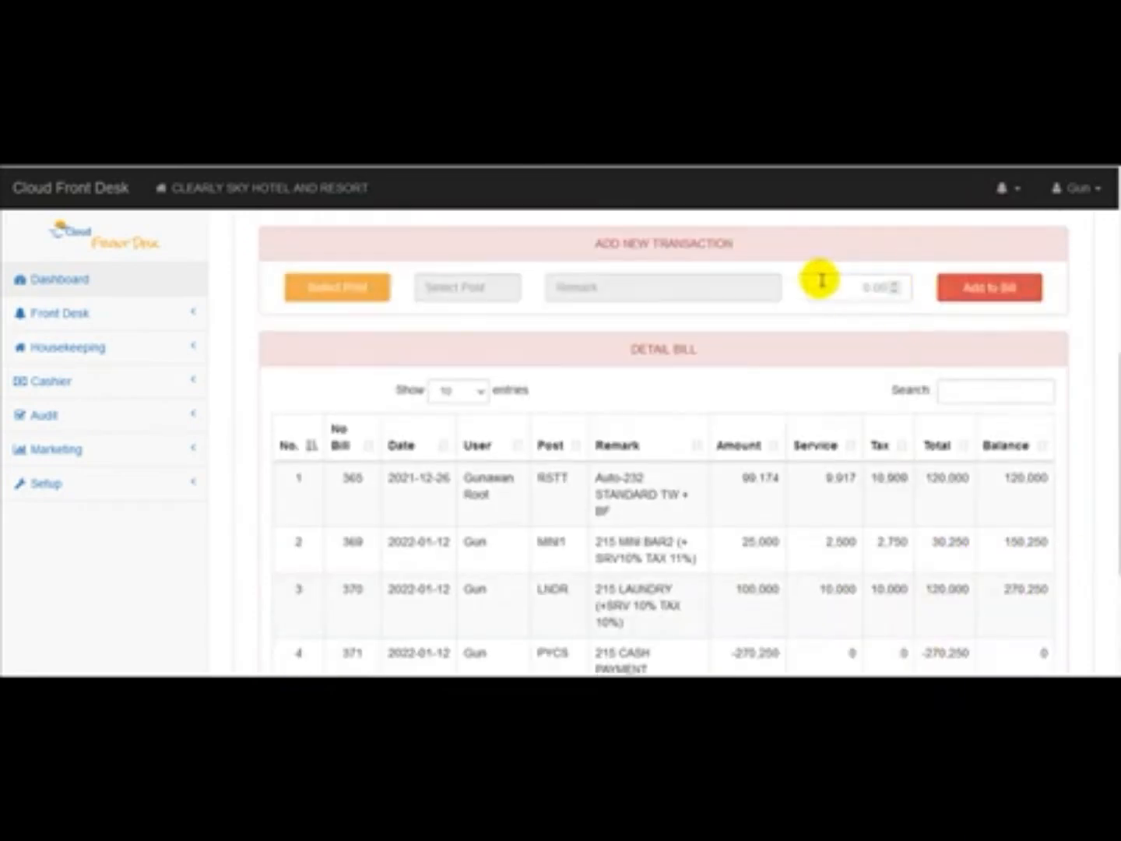
scroll(1108, 437, down, 3)
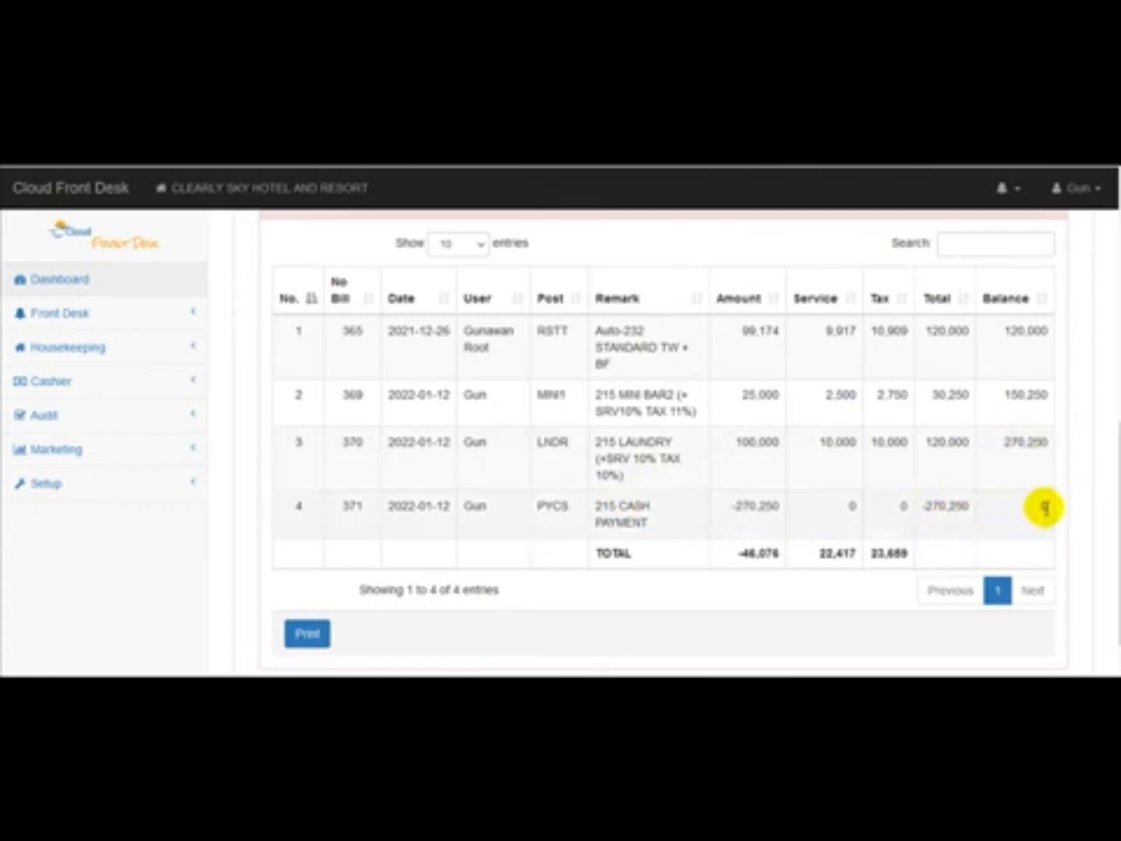
scroll(1044, 508, up, 4)
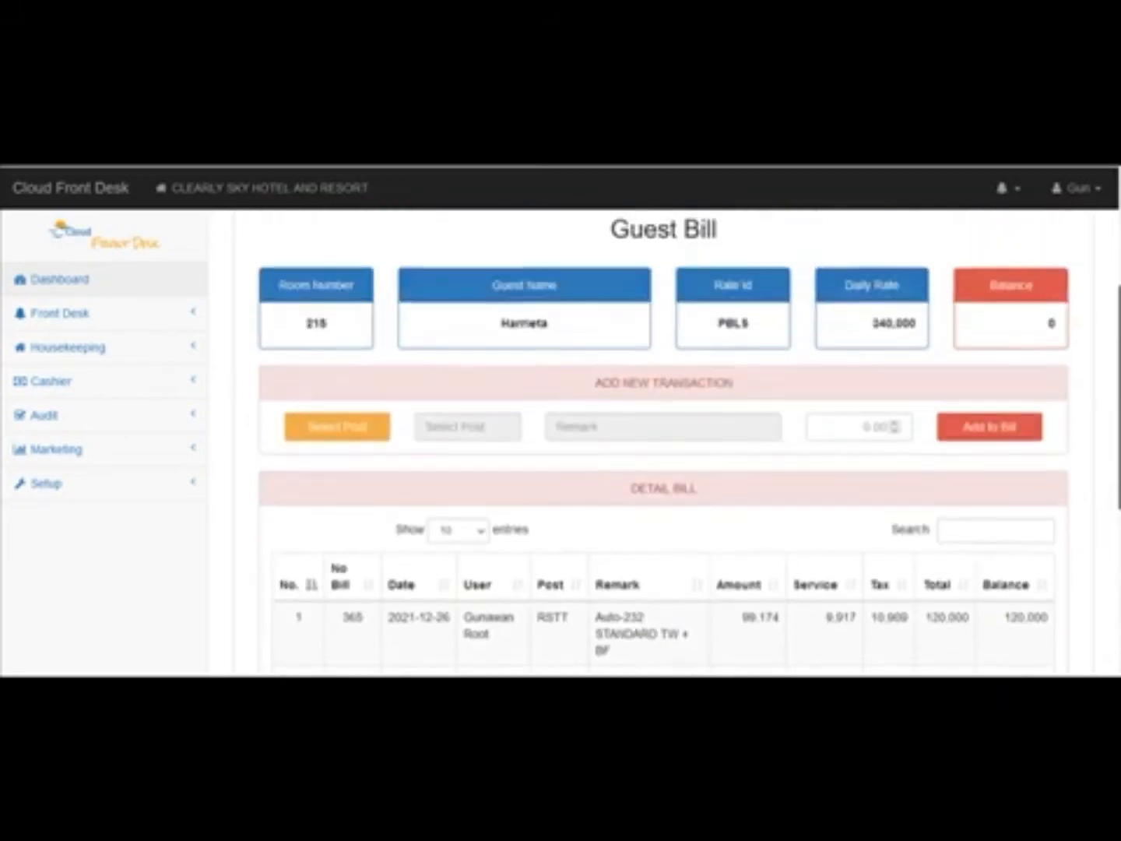
scroll(1045, 508, down, 2)
scroll(1112, 512, down, 2)
scroll(1112, 512, up, 2)
scroll(1112, 513, down, 2)
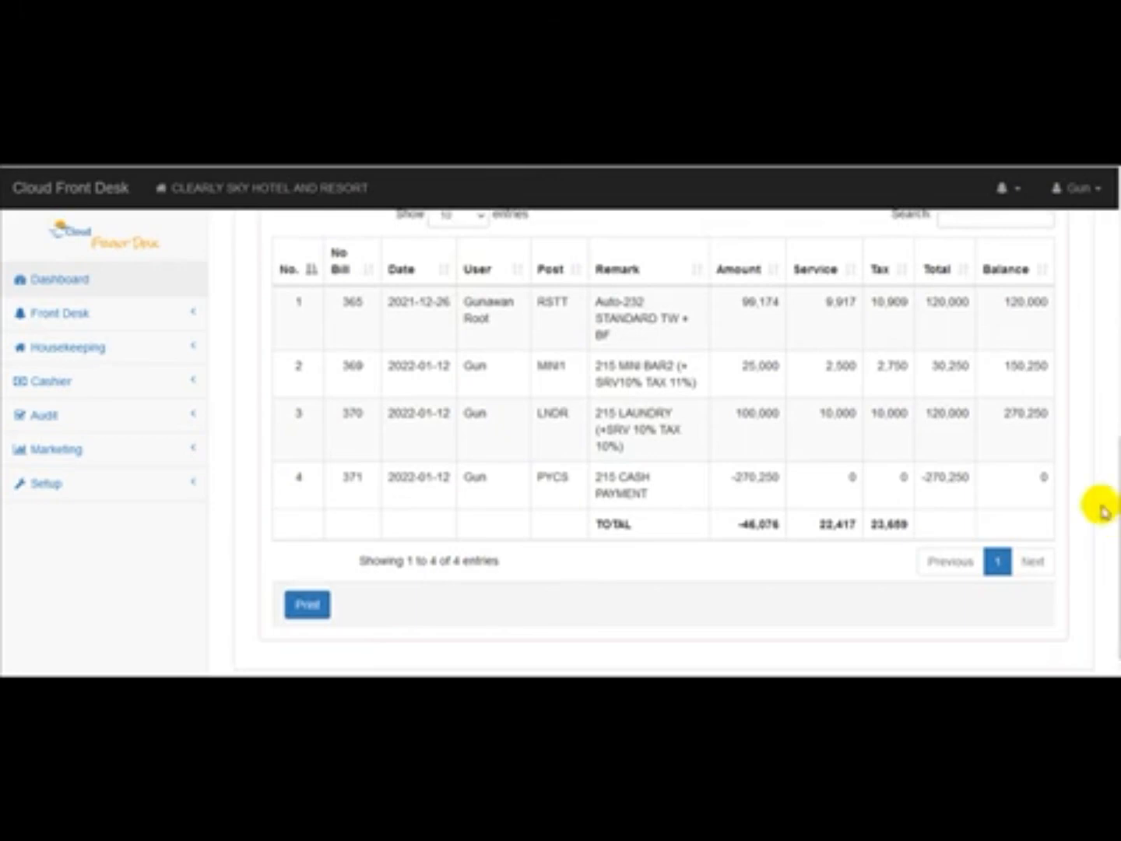
scroll(1097, 506, up, 2)
scroll(1097, 505, down, 2)
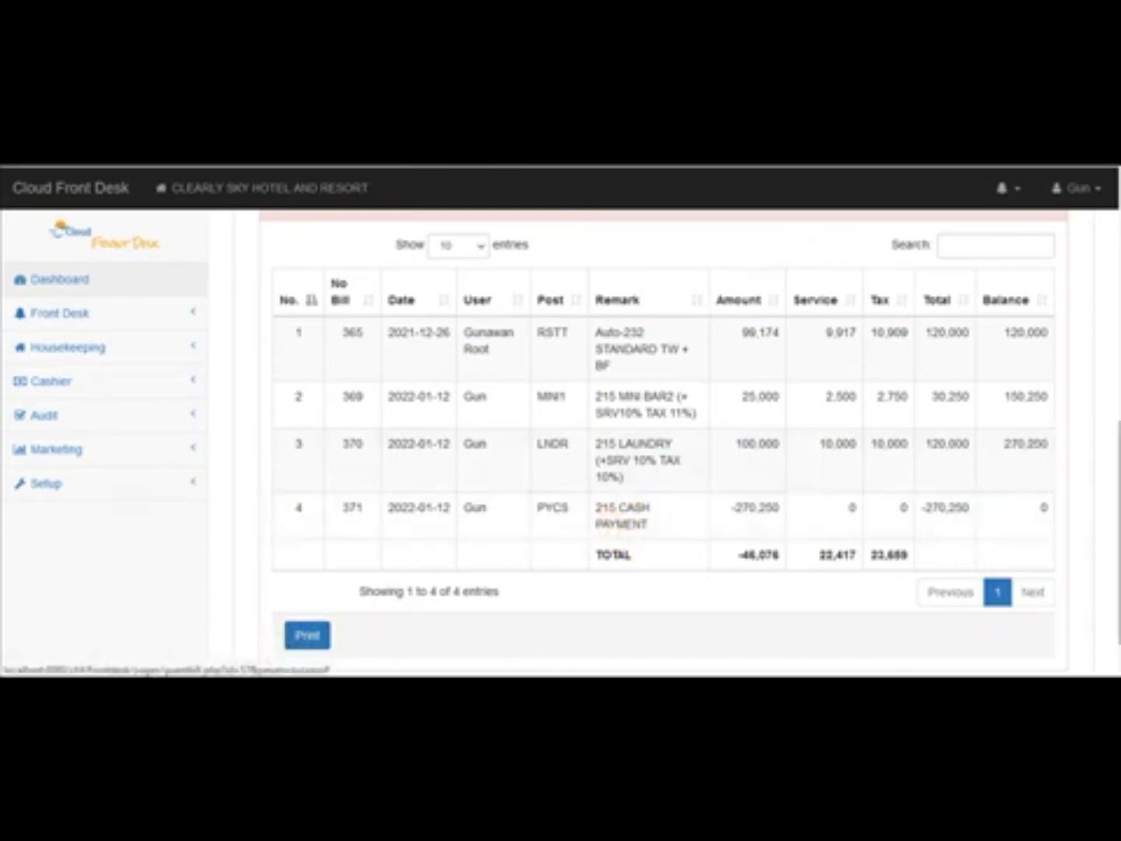
Step: Generate the printable invoice for room 215's bill and review it from the guest details to the signature section
click(290, 641)
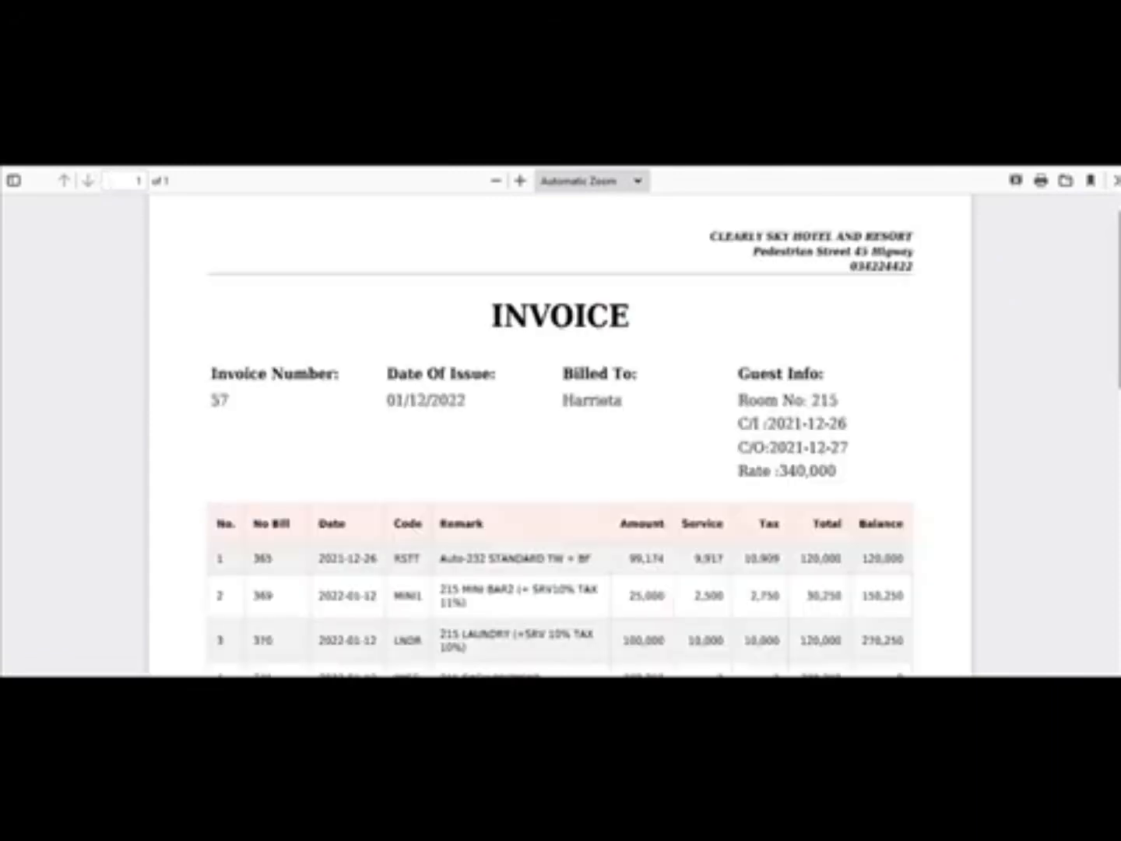
scroll(983, 427, down, 5)
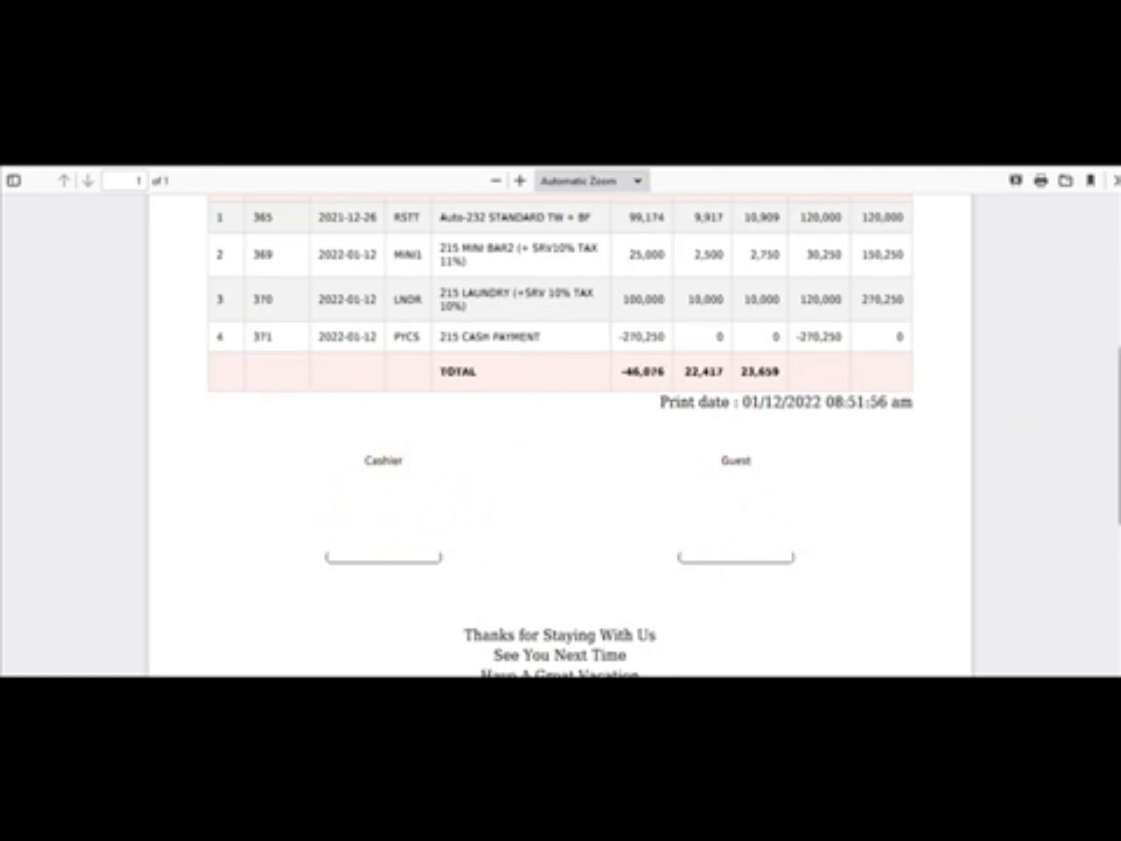
scroll(561, 436, down, 2)
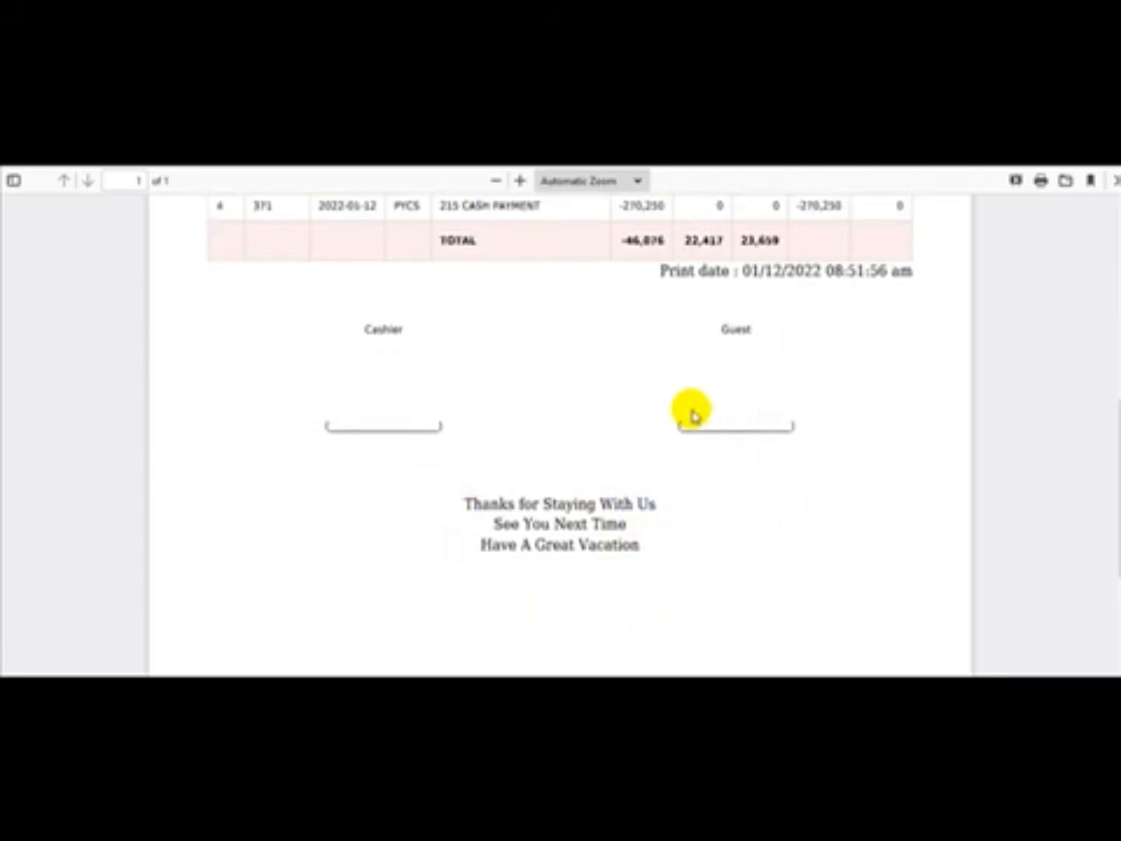
scroll(560, 436, up, 8)
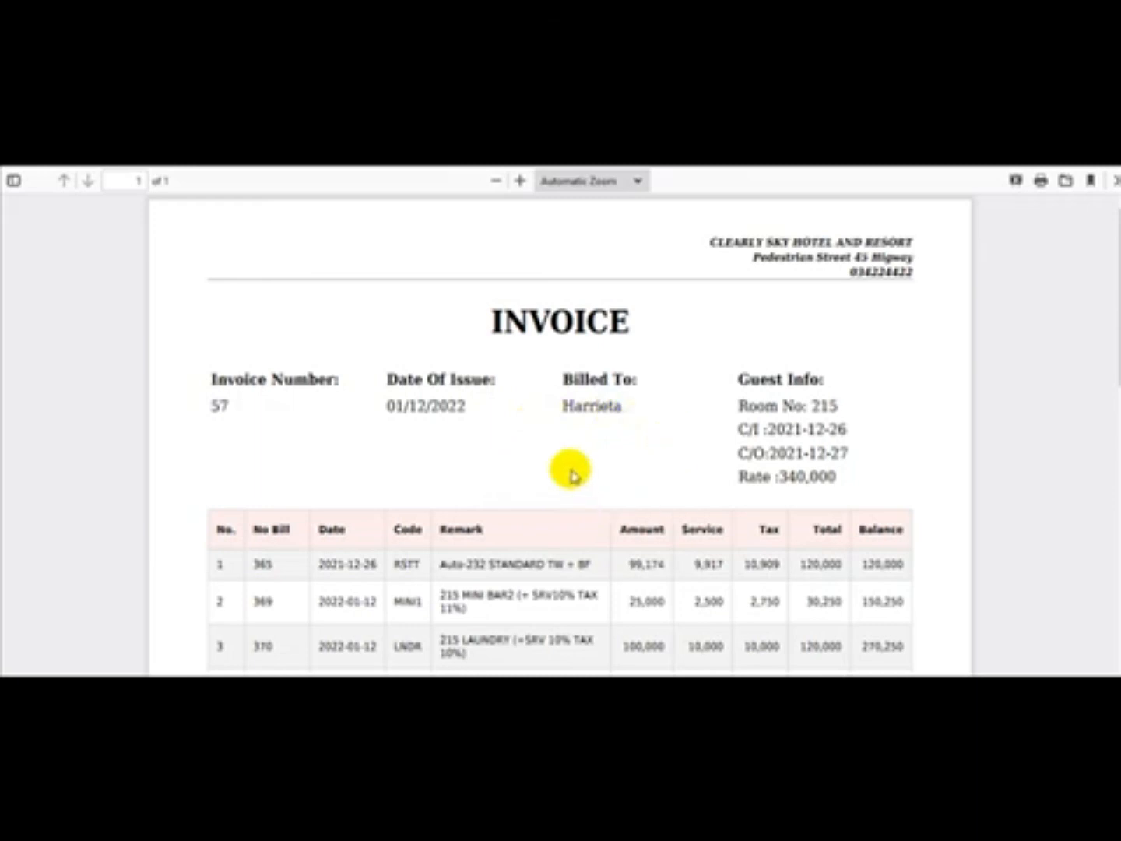
drag(1120, 336, 1120, 325)
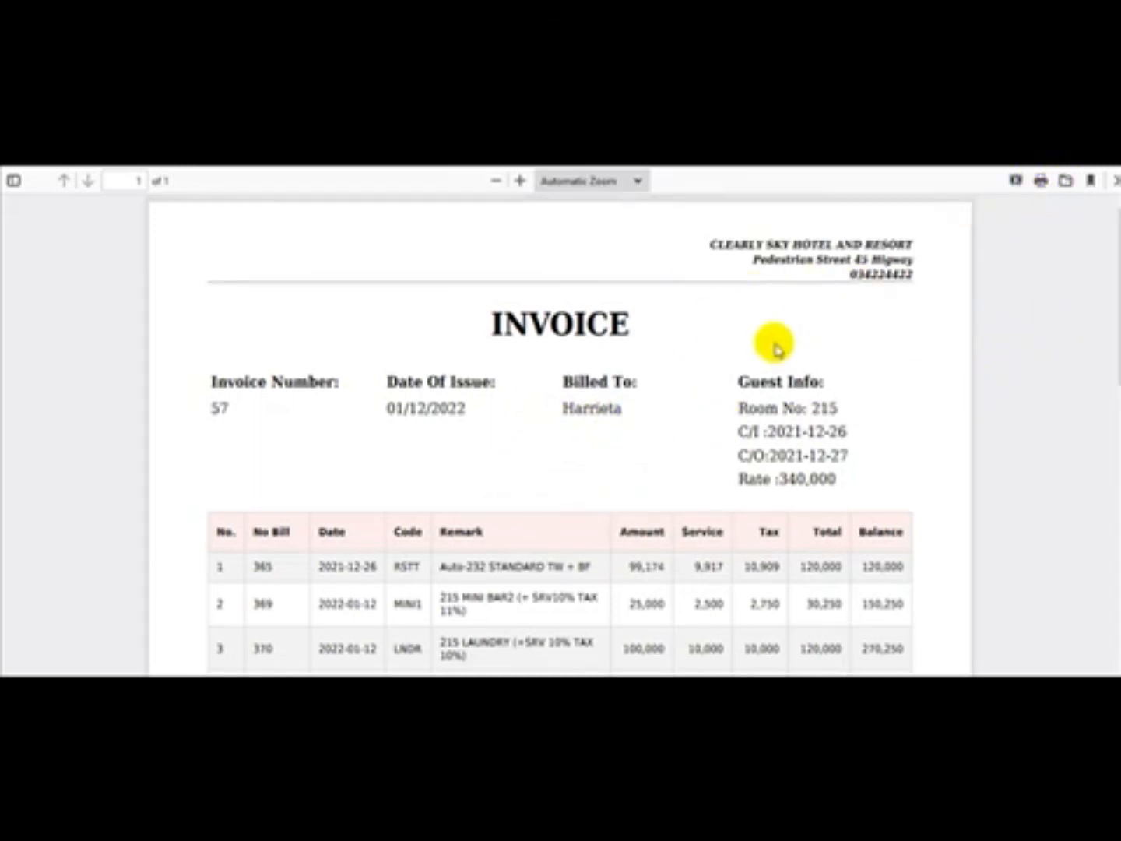
Step: Return from the invoice to the guest folio list and open the check-out form for room 215
key(ctrl+w)
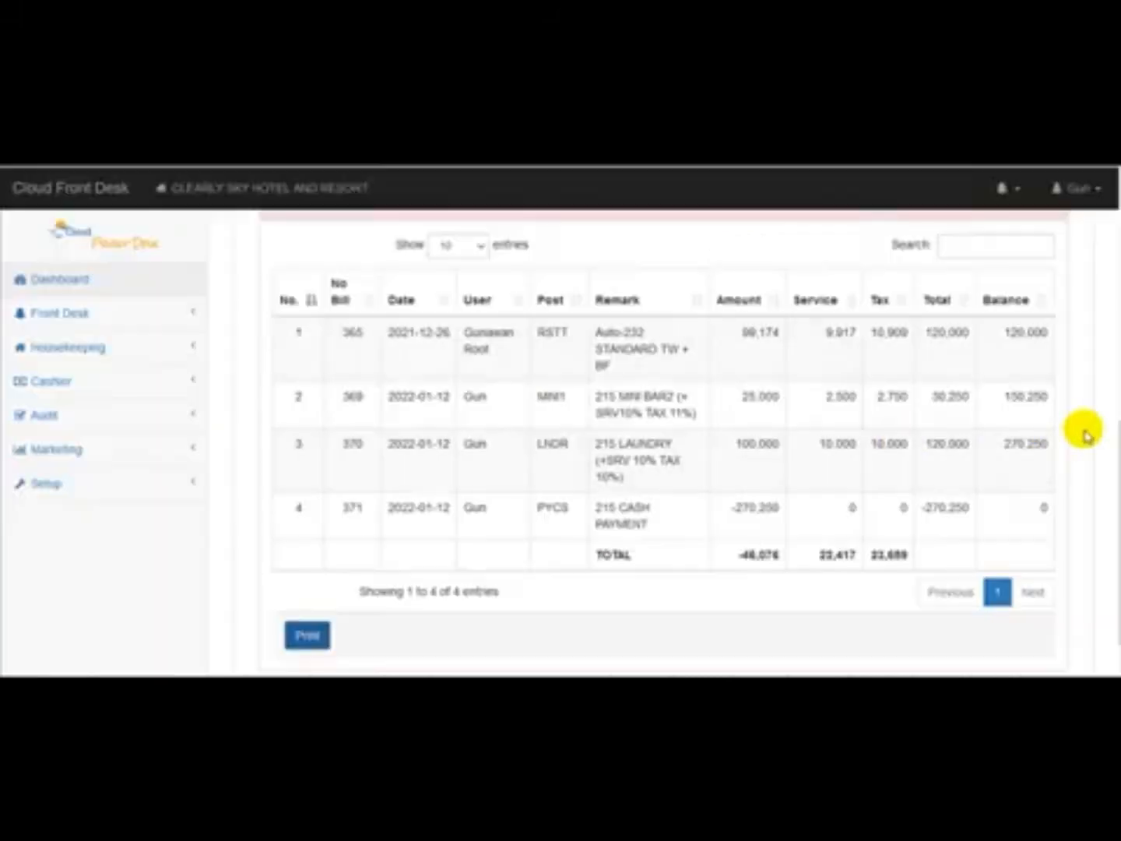
drag(1118, 496, 1117, 284)
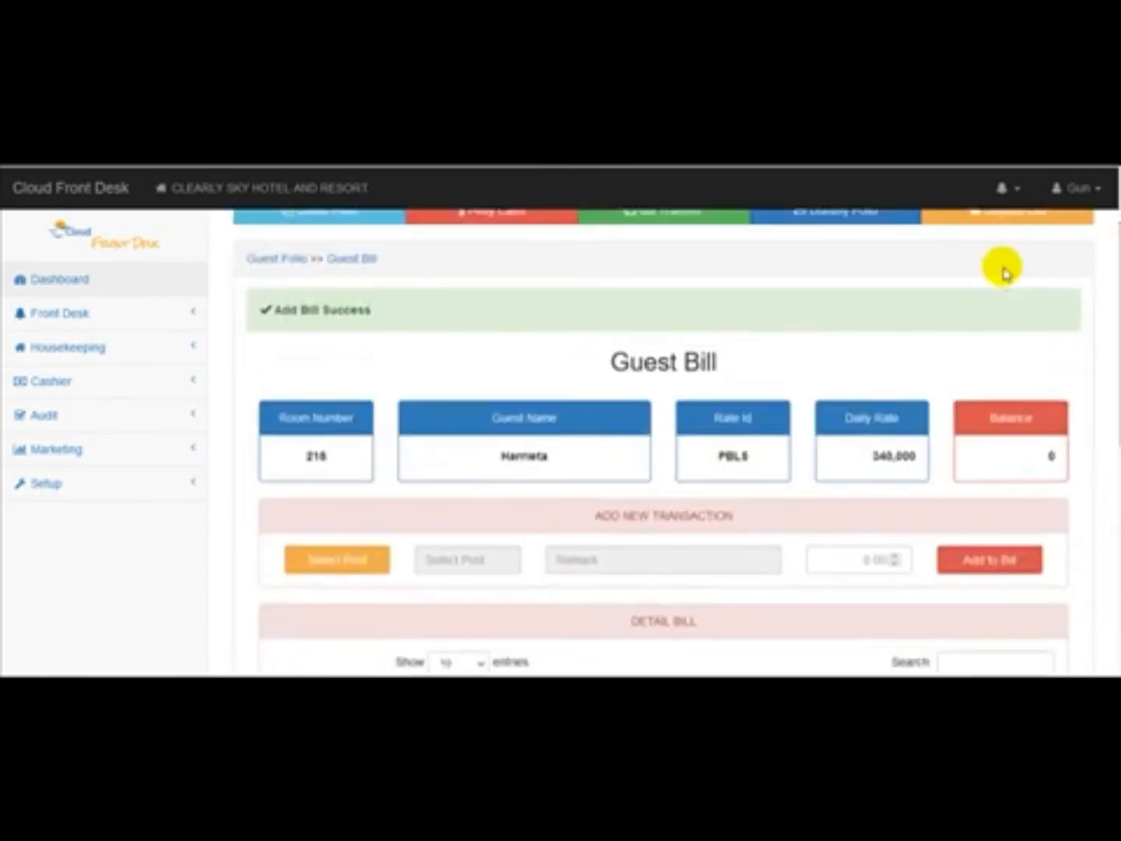
click(273, 260)
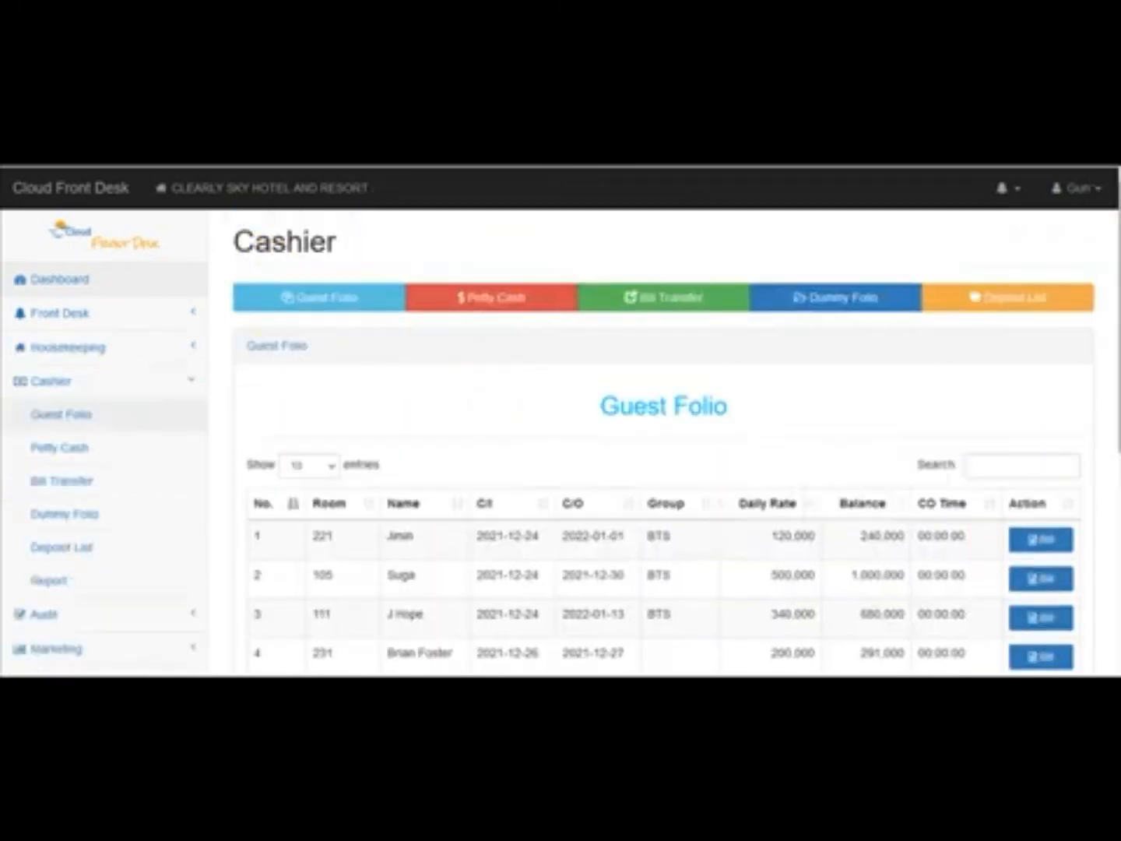
scroll(452, 396, down, 5)
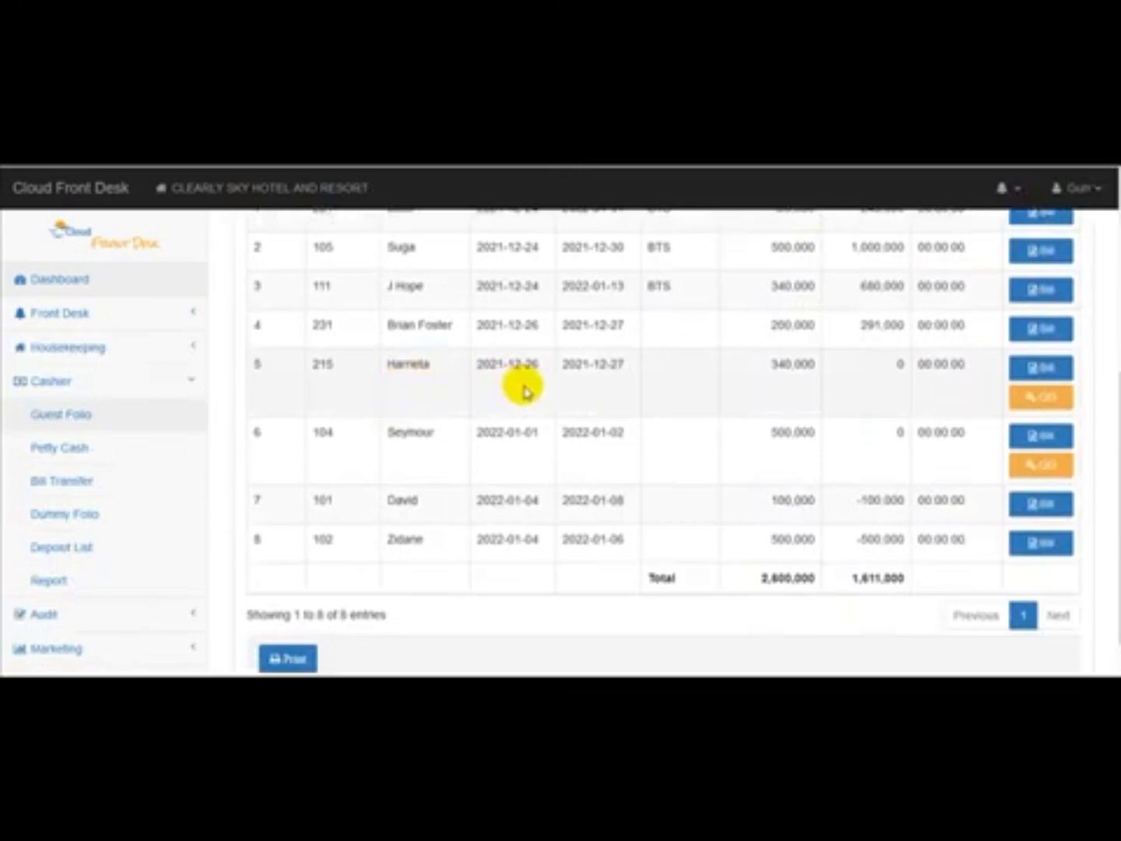
click(1058, 401)
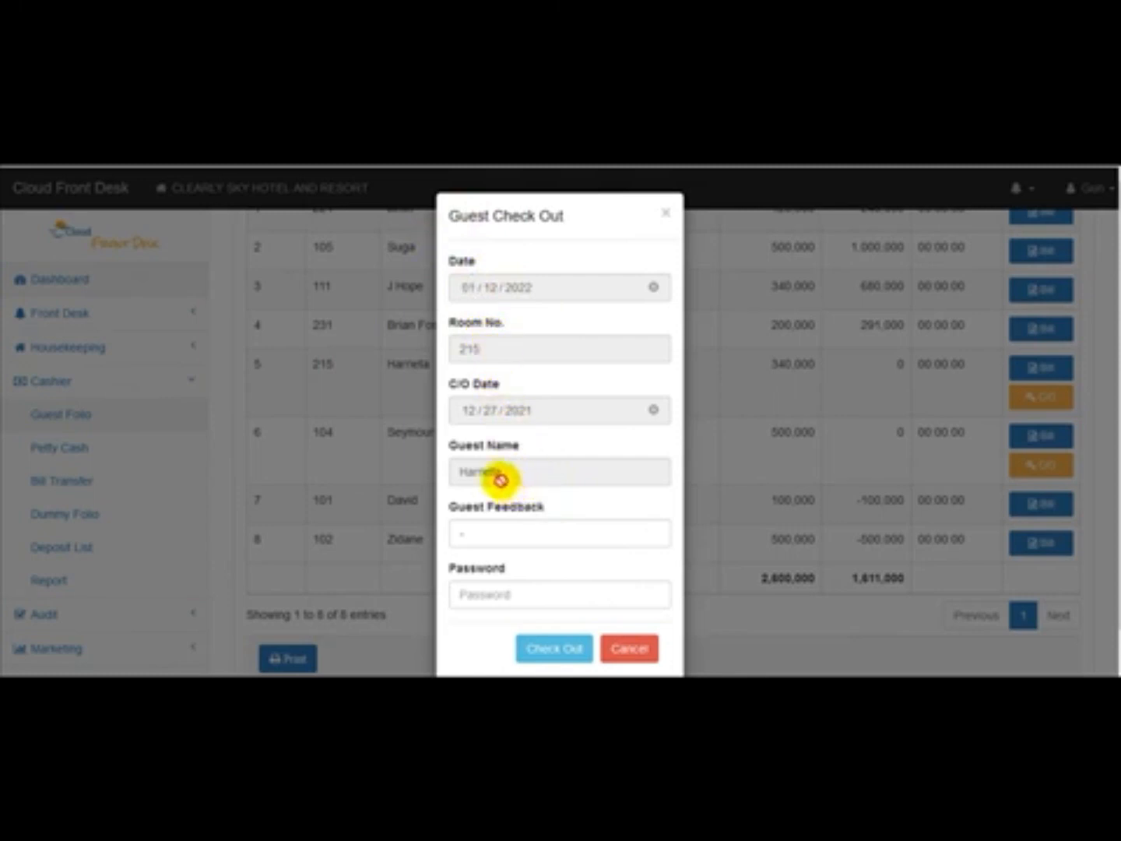
Step: Enter the guest feedback "Excelent Service Nice Hotel" and the account password, and check out room 215
drag(1118, 514, 1118, 550)
drag(485, 497, 463, 497)
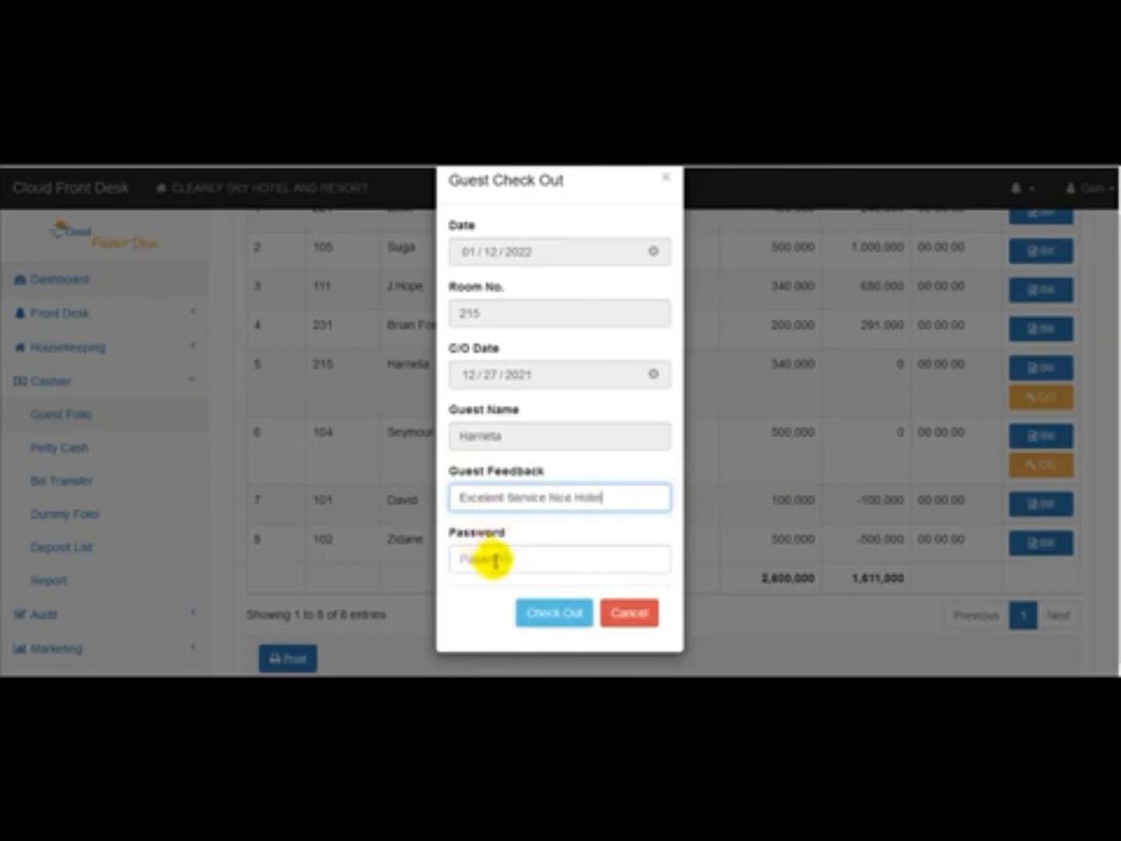
click(549, 560)
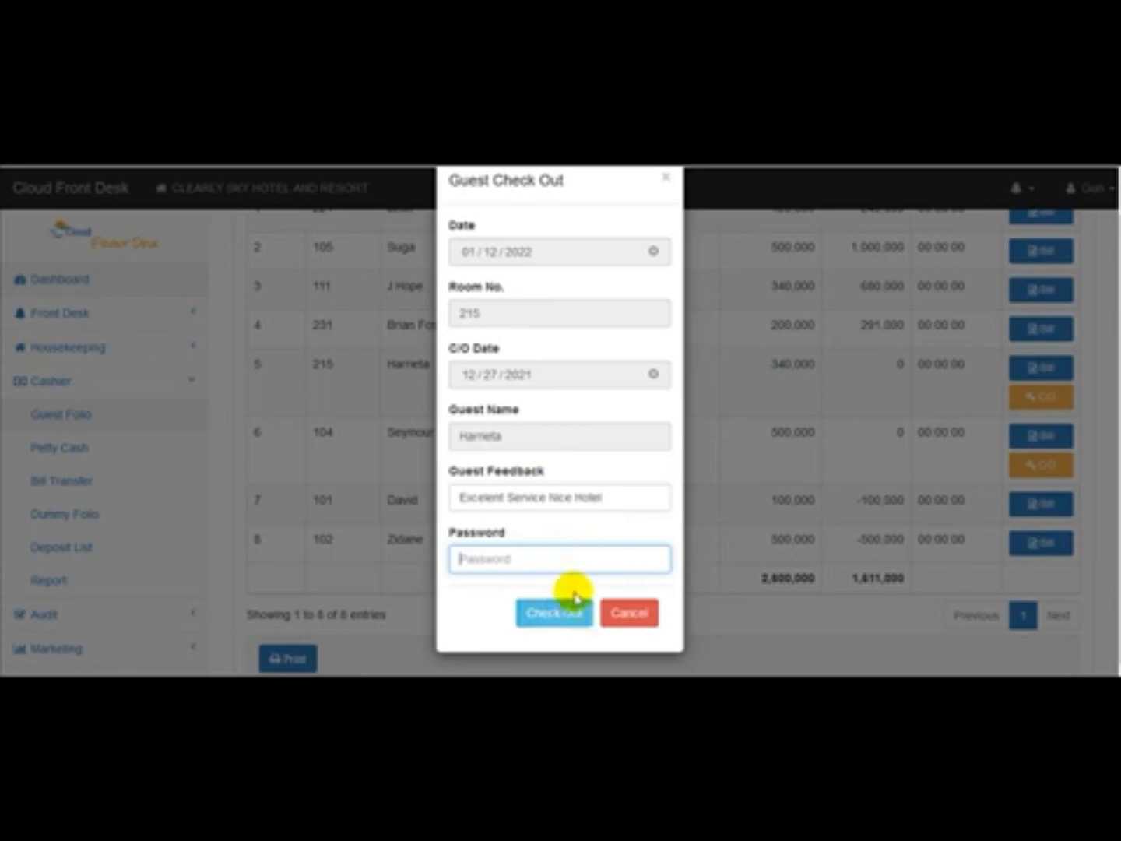
click(555, 620)
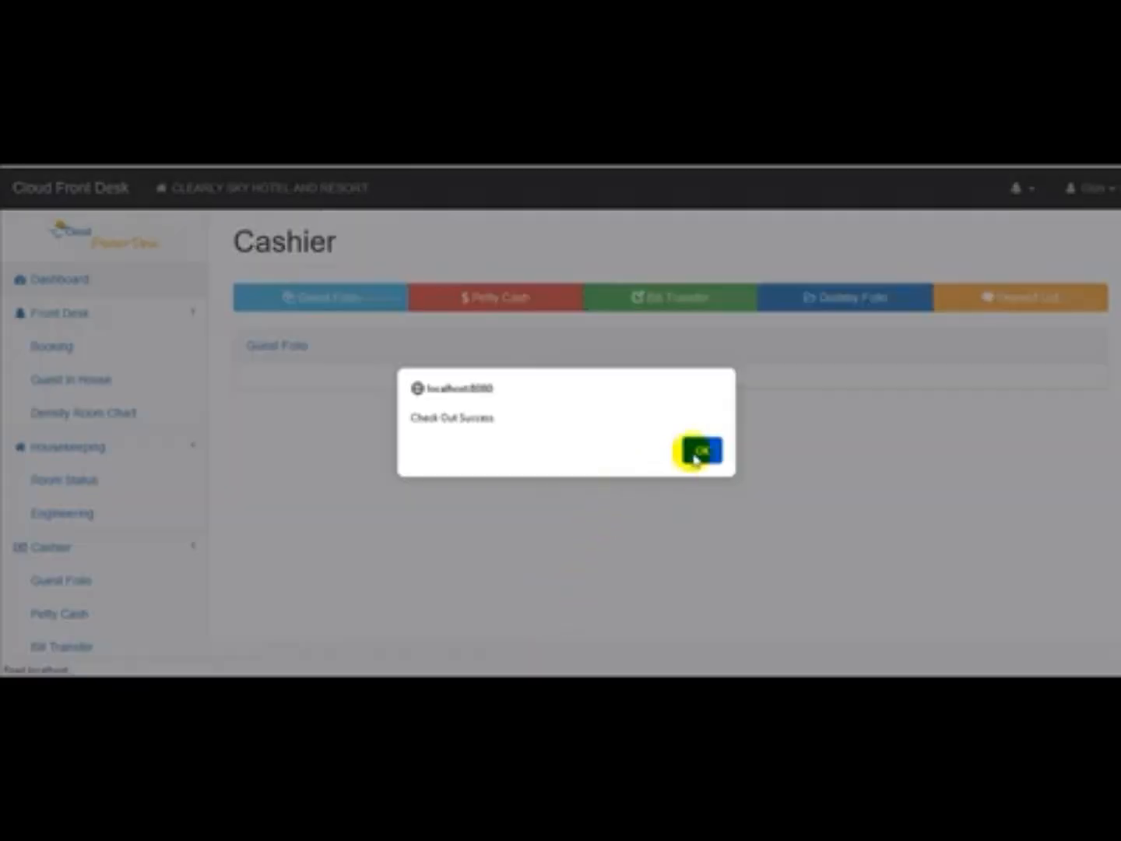
click(700, 450)
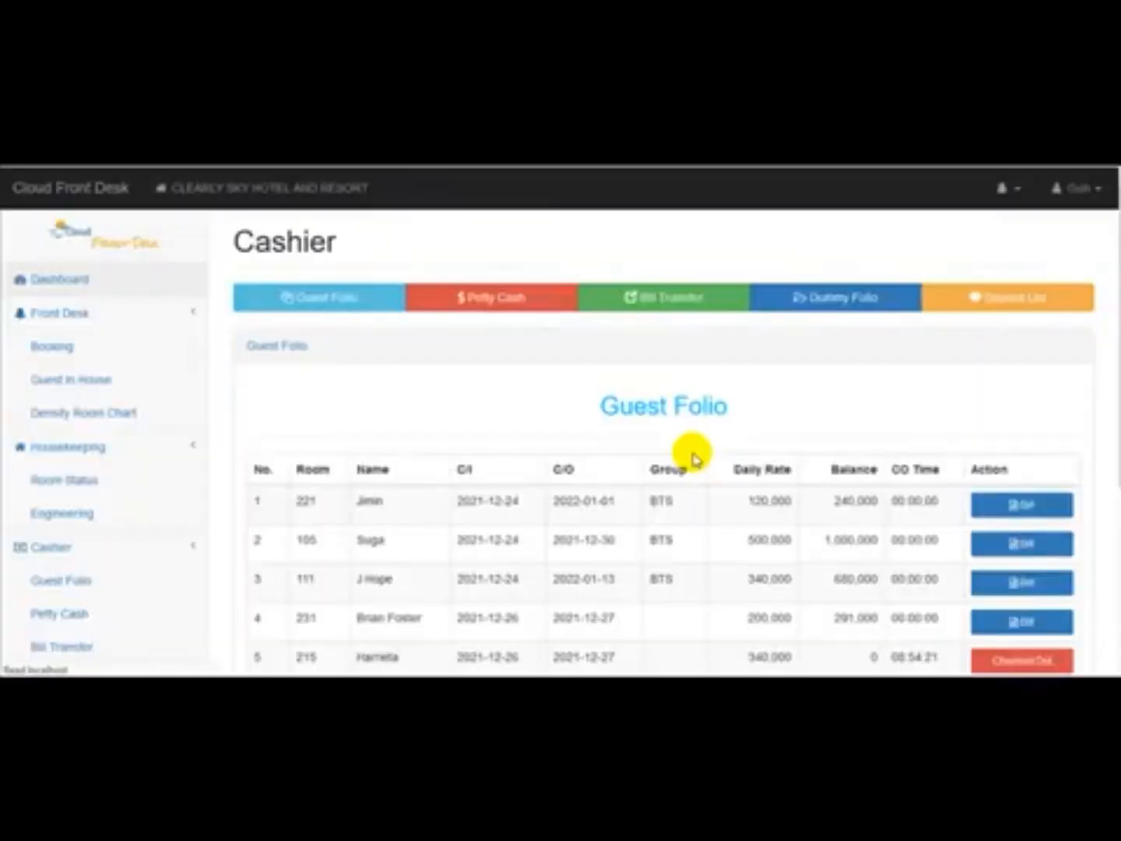
Step: Examine room 215's check-out time and status in the guest folio list, comparing them with the other rooms' balances and available actions
scroll(689, 451, down, 5)
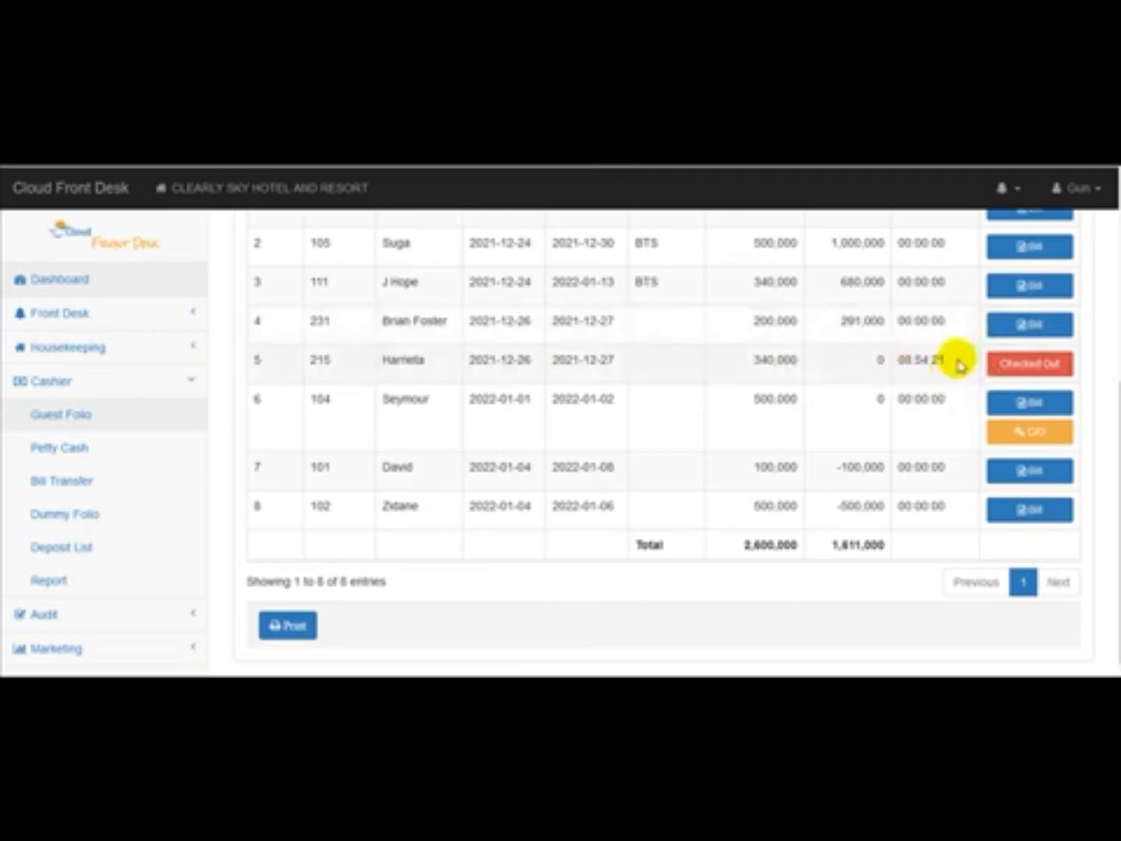
scroll(663, 444, up, 3)
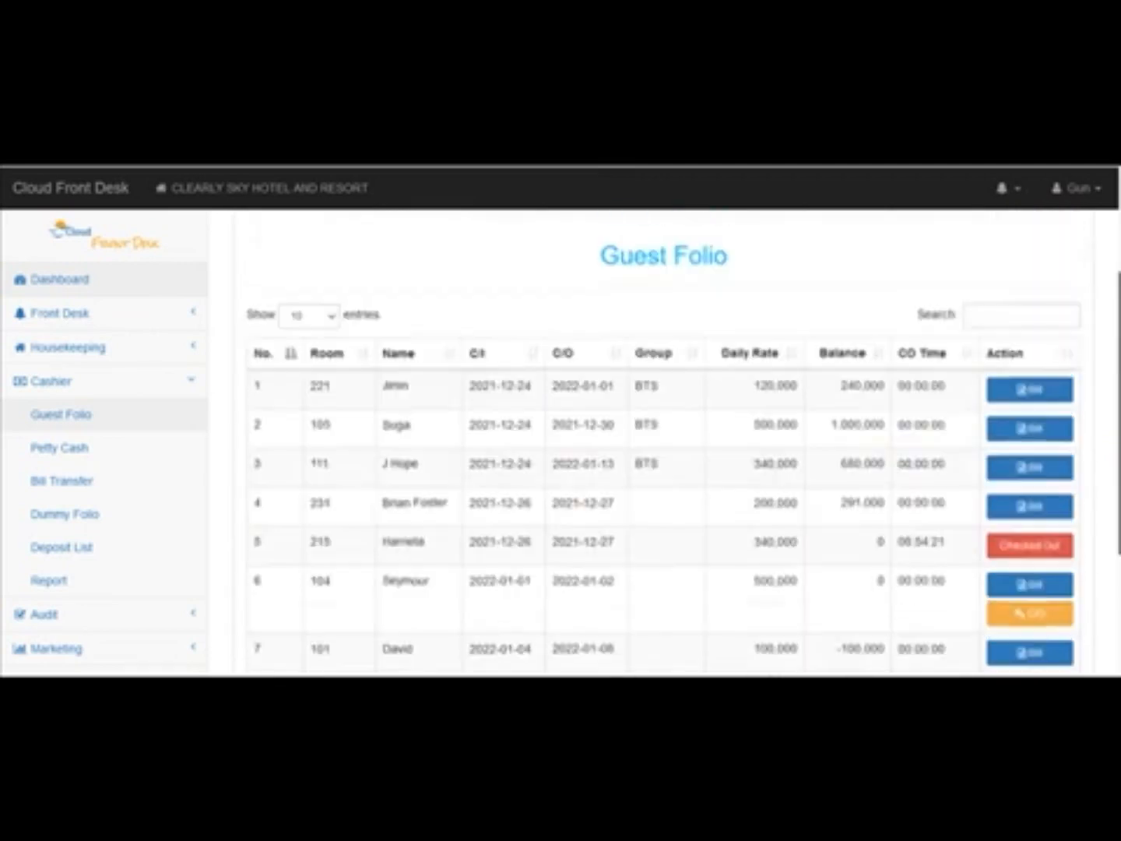
click(1018, 194)
click(1014, 190)
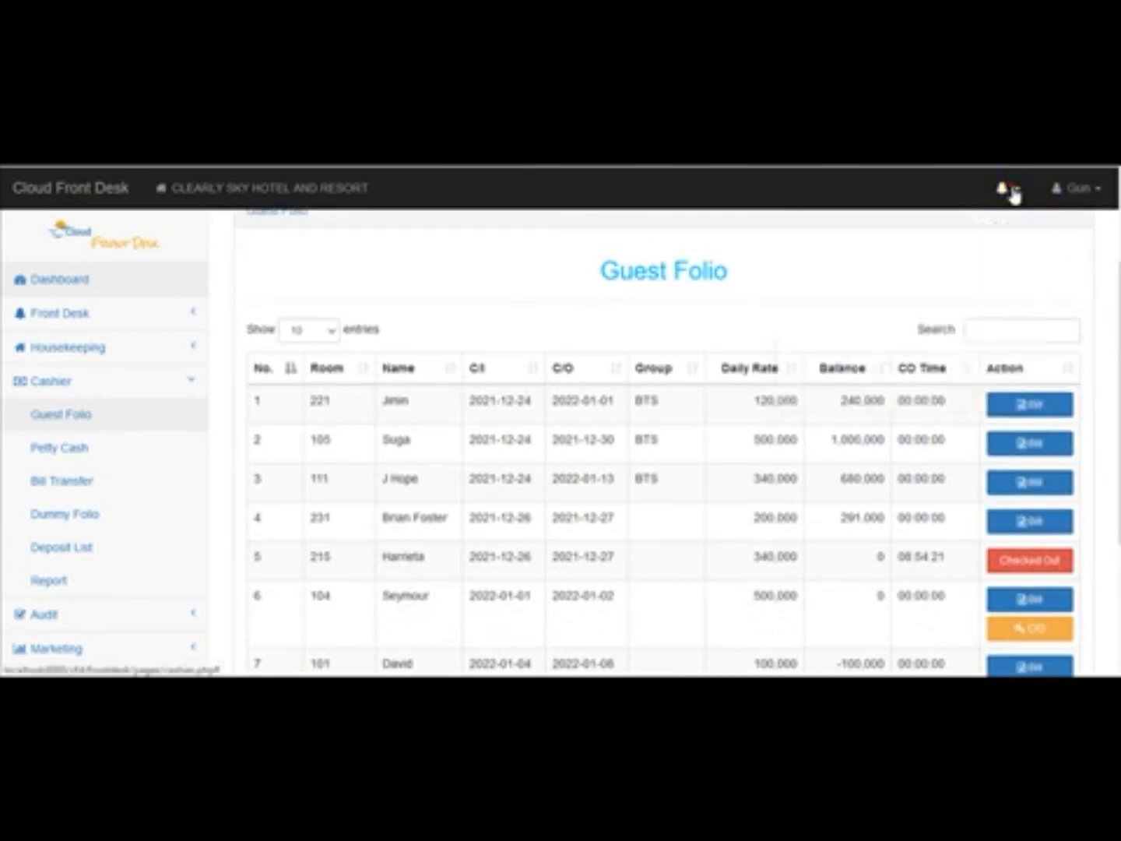
scroll(664, 444, down, 3)
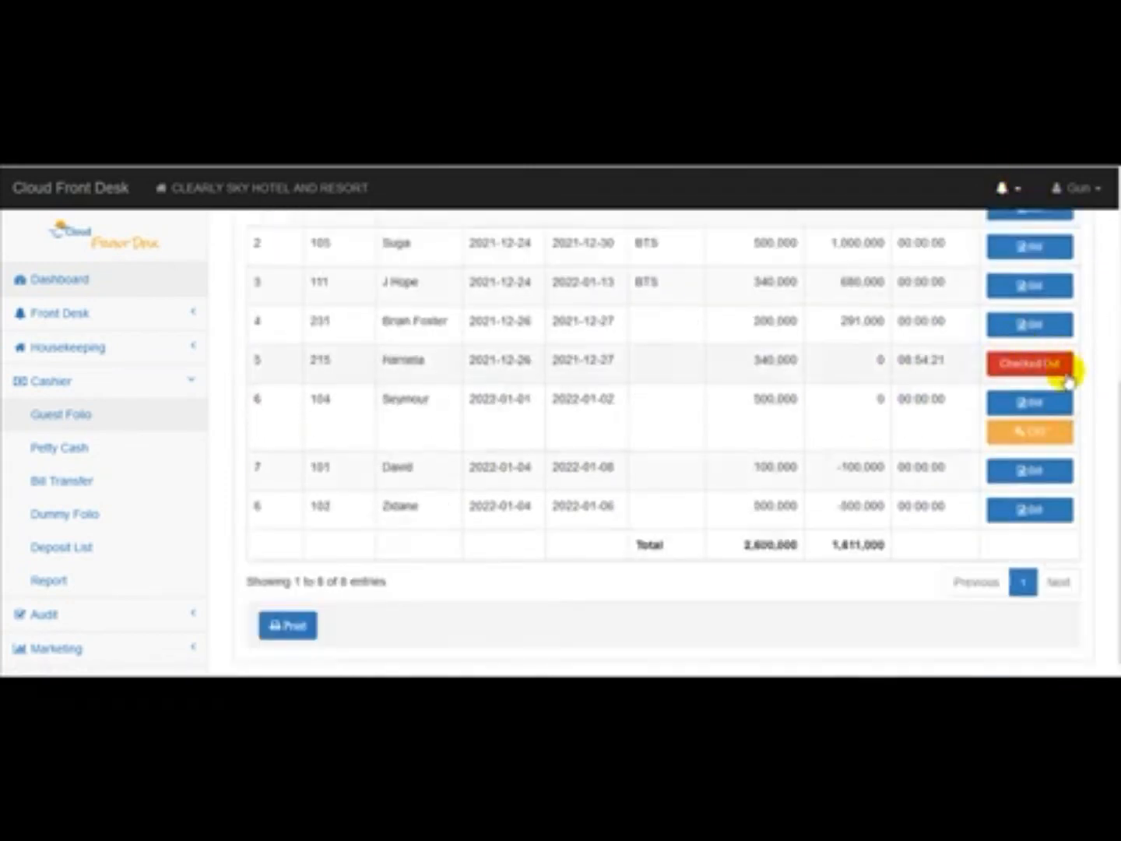
scroll(1016, 387, up, 2)
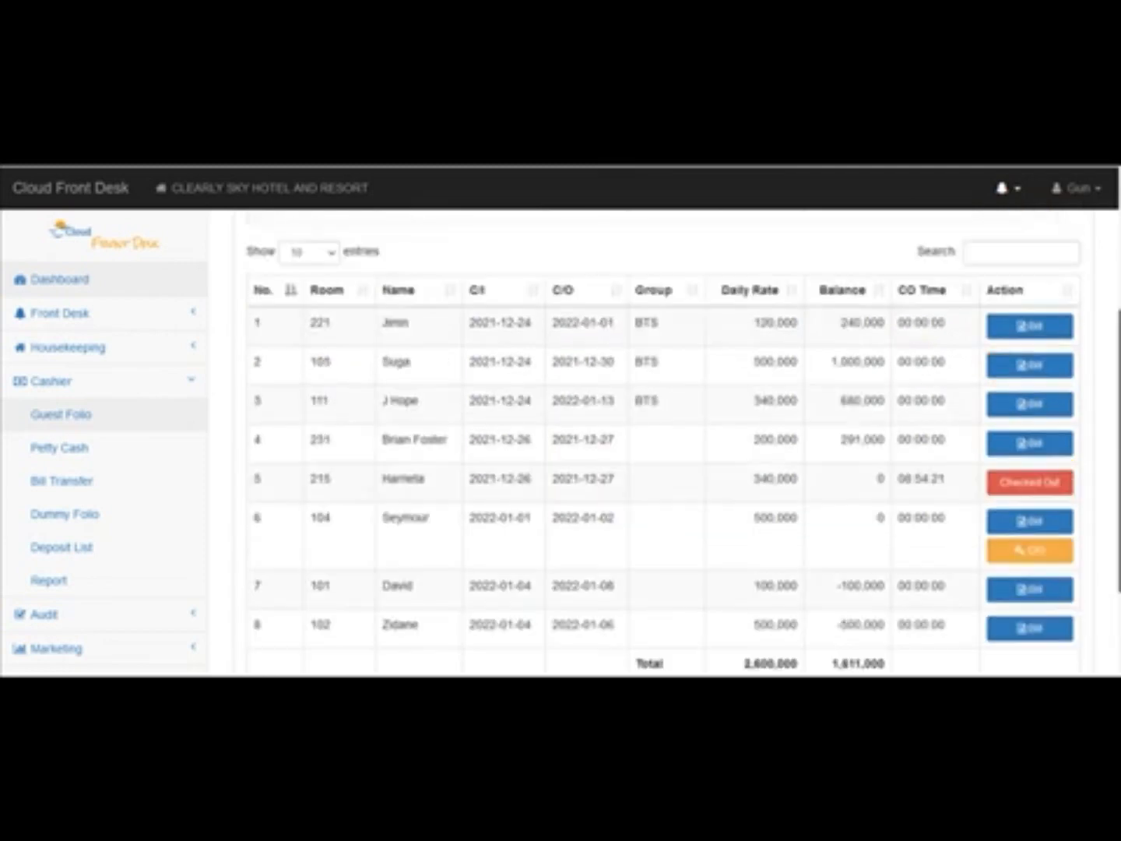
scroll(1016, 387, down, 2)
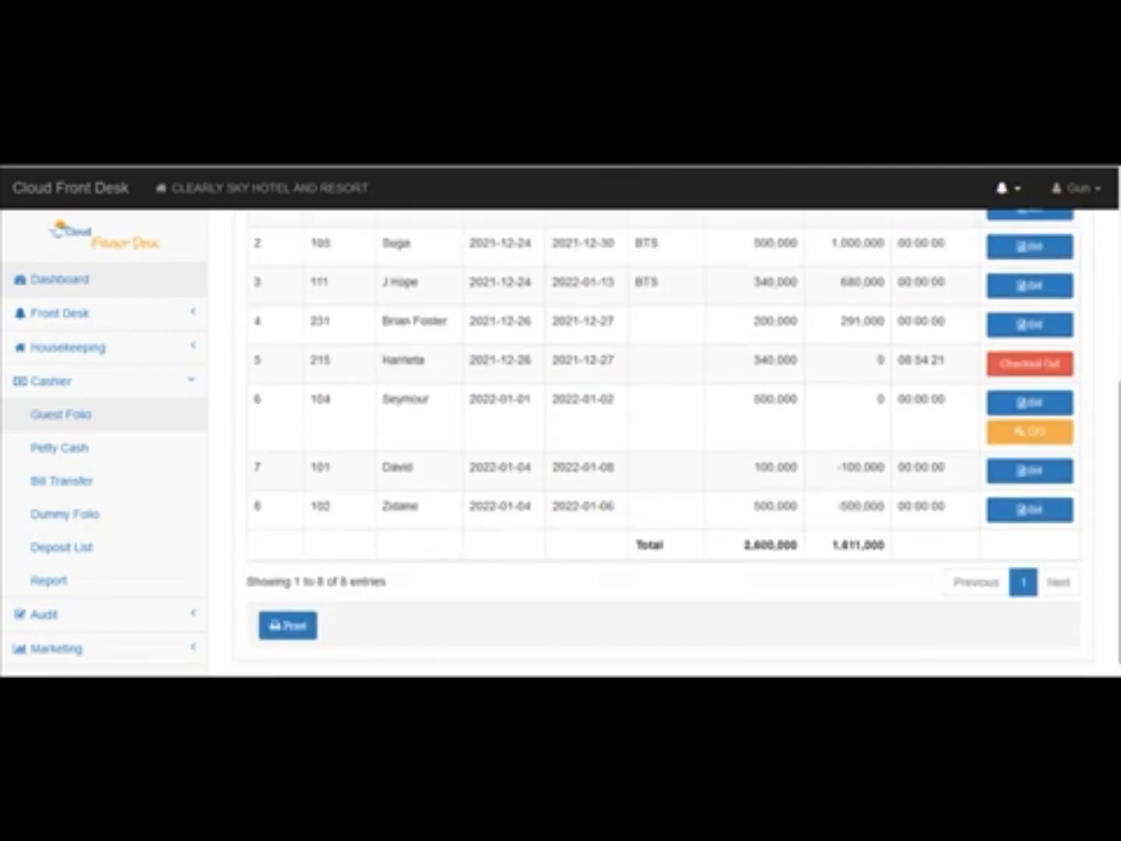
drag(1119, 512, 1119, 463)
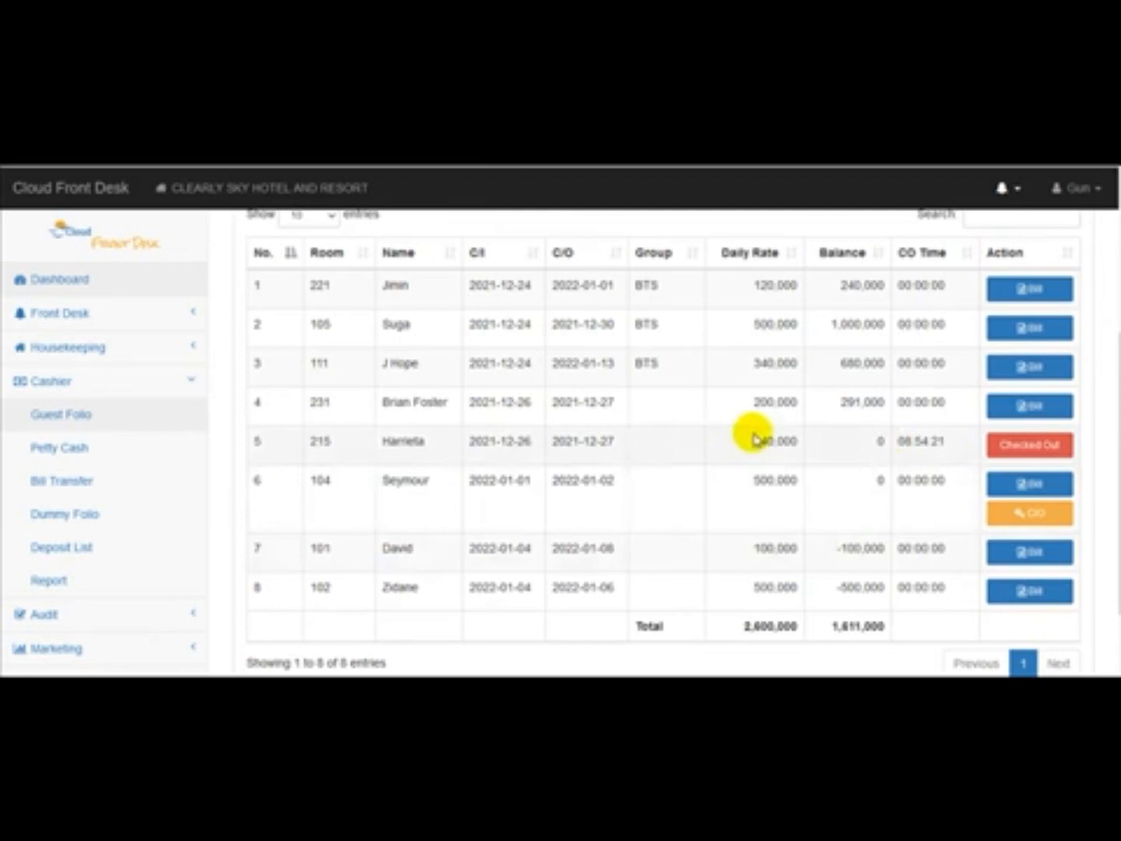
scroll(1116, 455, down, 2)
scroll(1116, 455, up, 2)
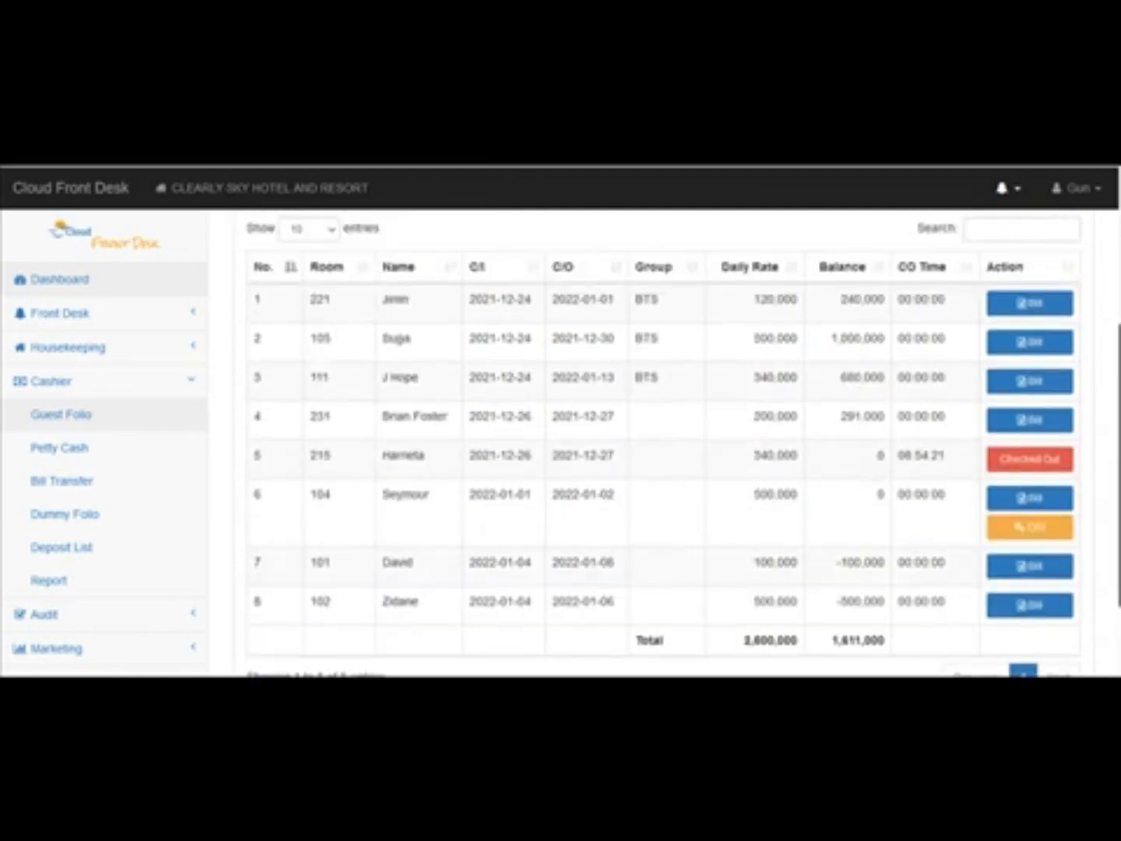
scroll(852, 458, down, 1)
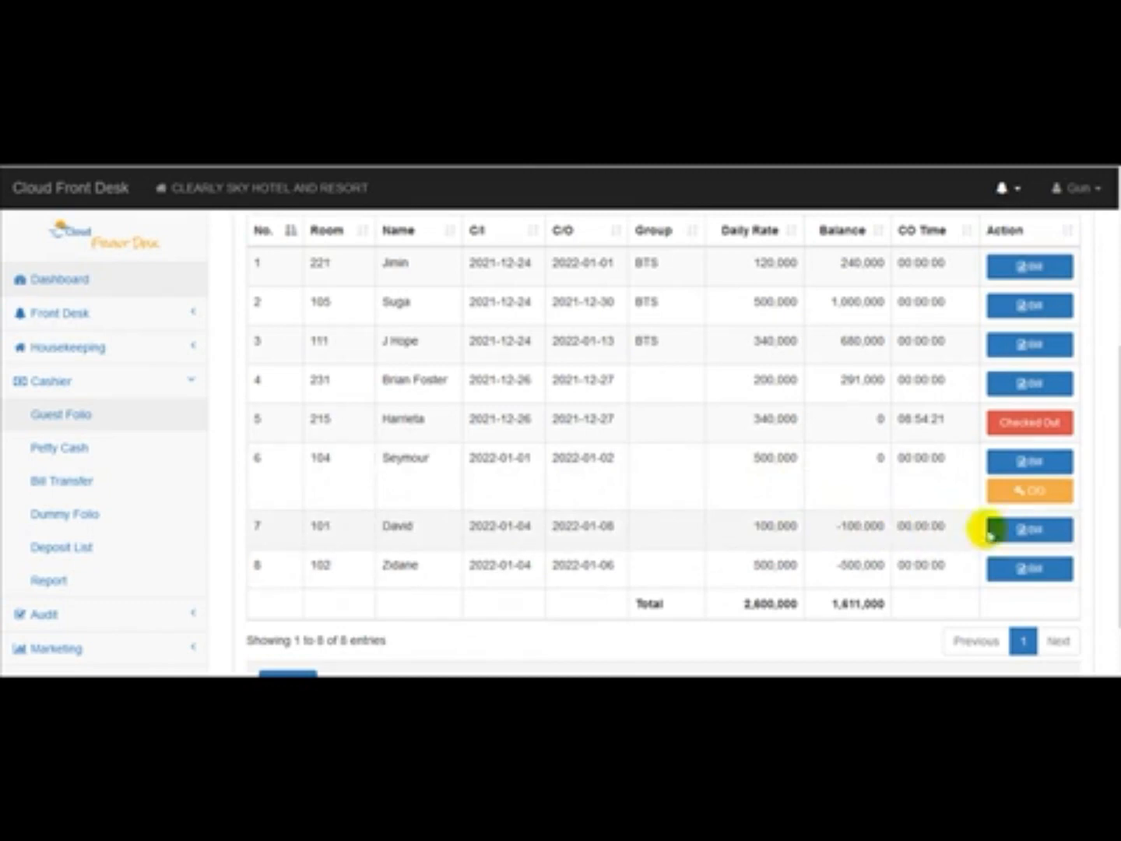
Step: Open room 101's bill and choose the refund payment post (RFND) for a new transaction
click(1027, 530)
scroll(935, 509, down, 3)
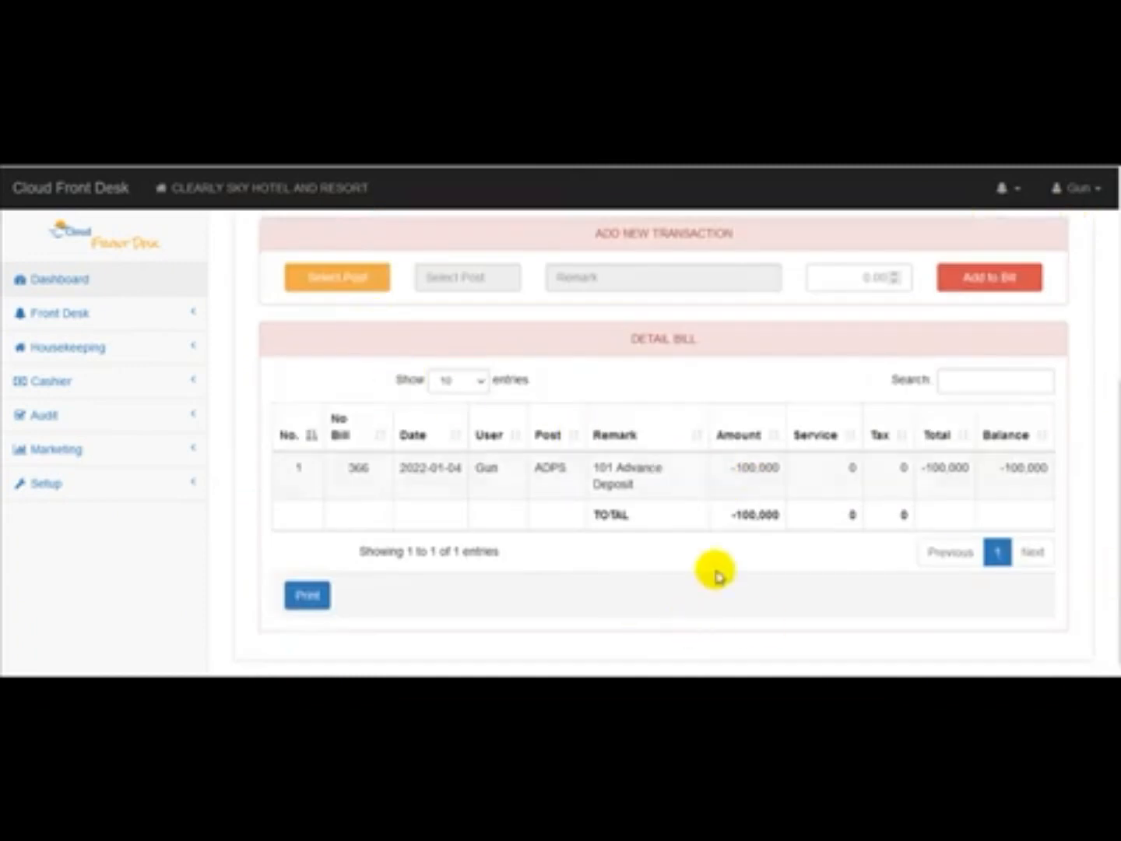
click(348, 280)
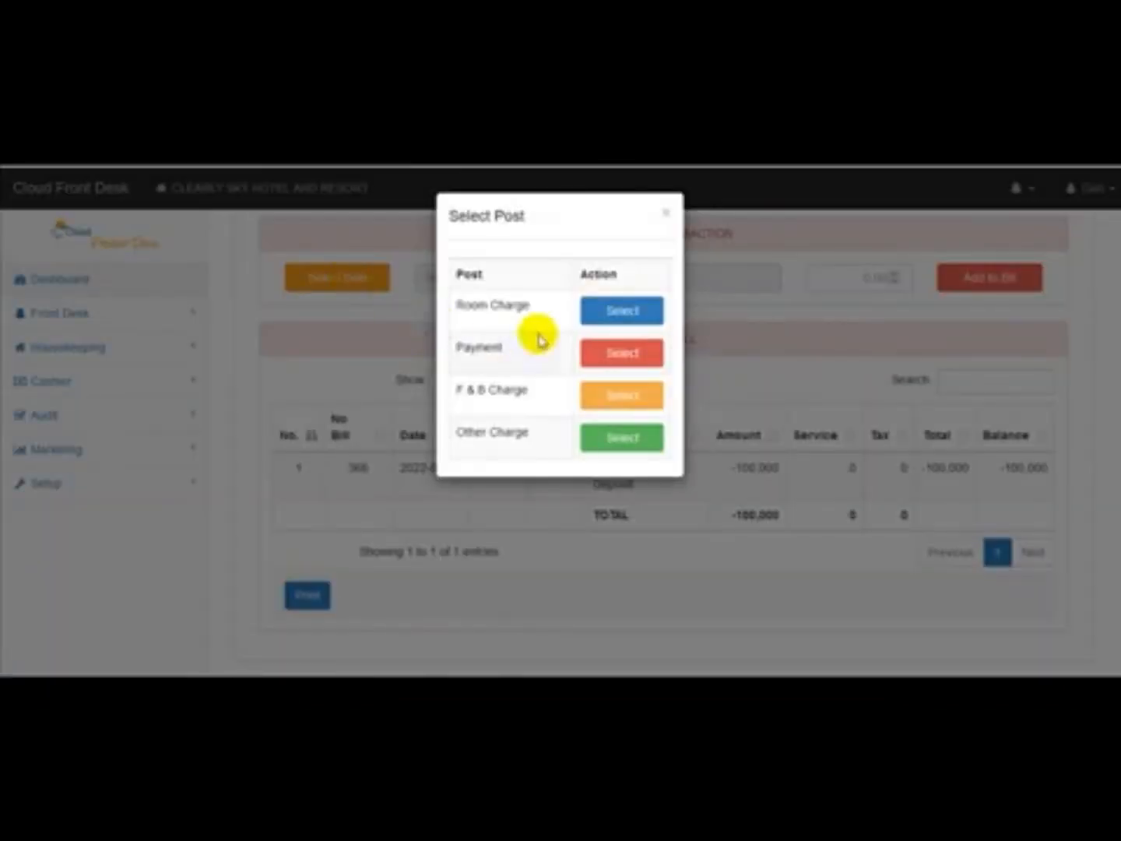
click(622, 357)
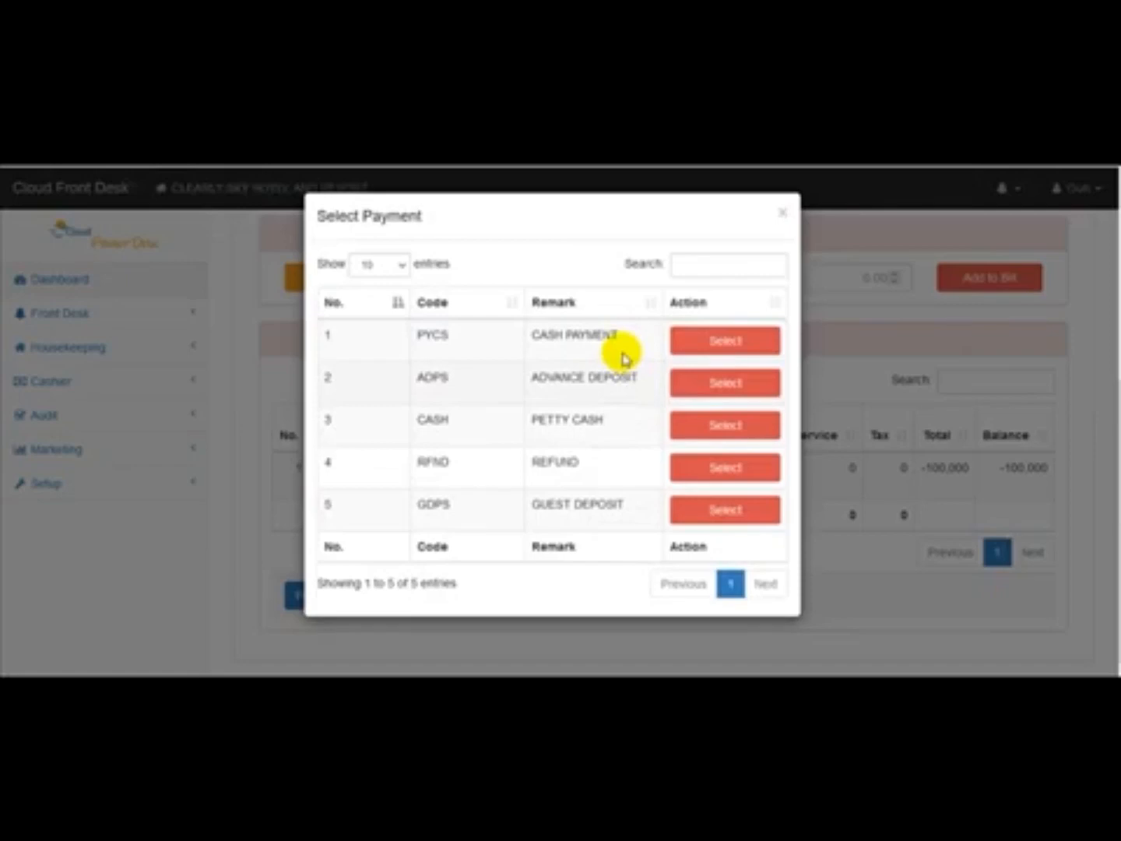
click(732, 471)
scroll(663, 436, up, 3)
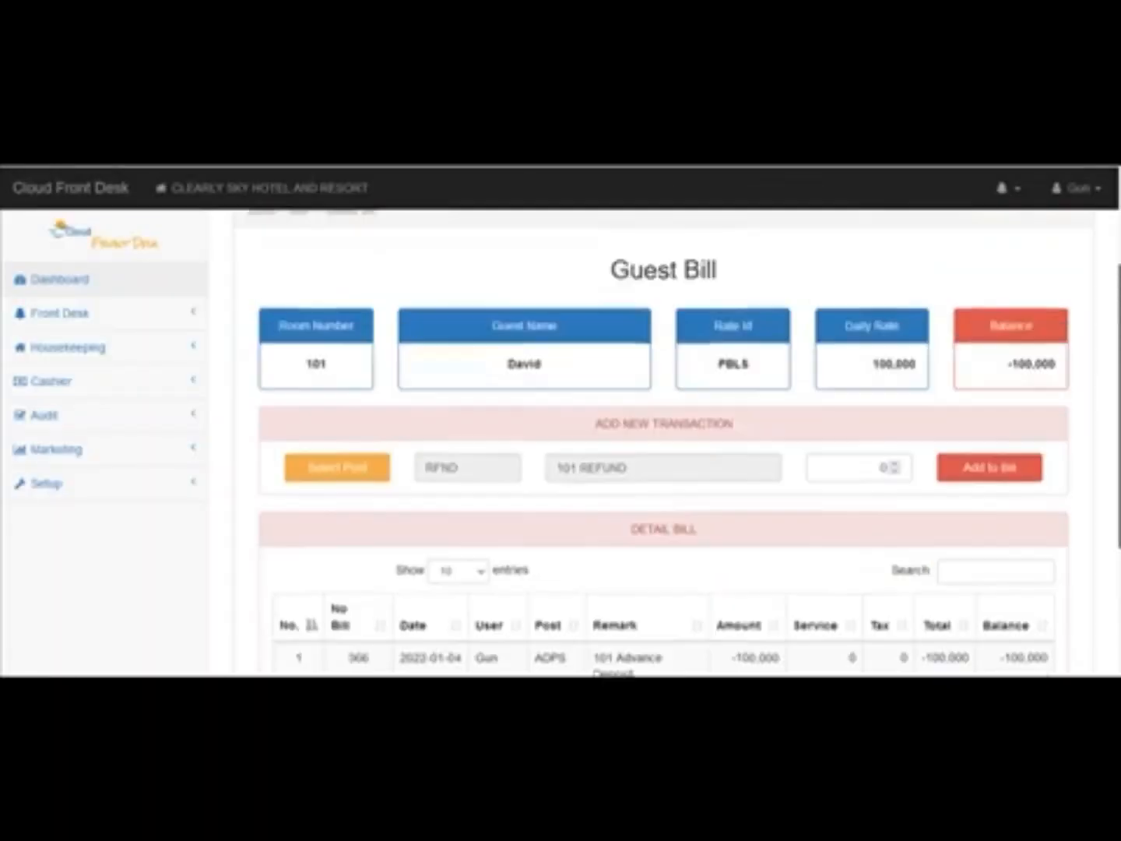
Step: Return to the guest folio list without adding the refund and review the balances and check-out actions of the rooms
click(284, 231)
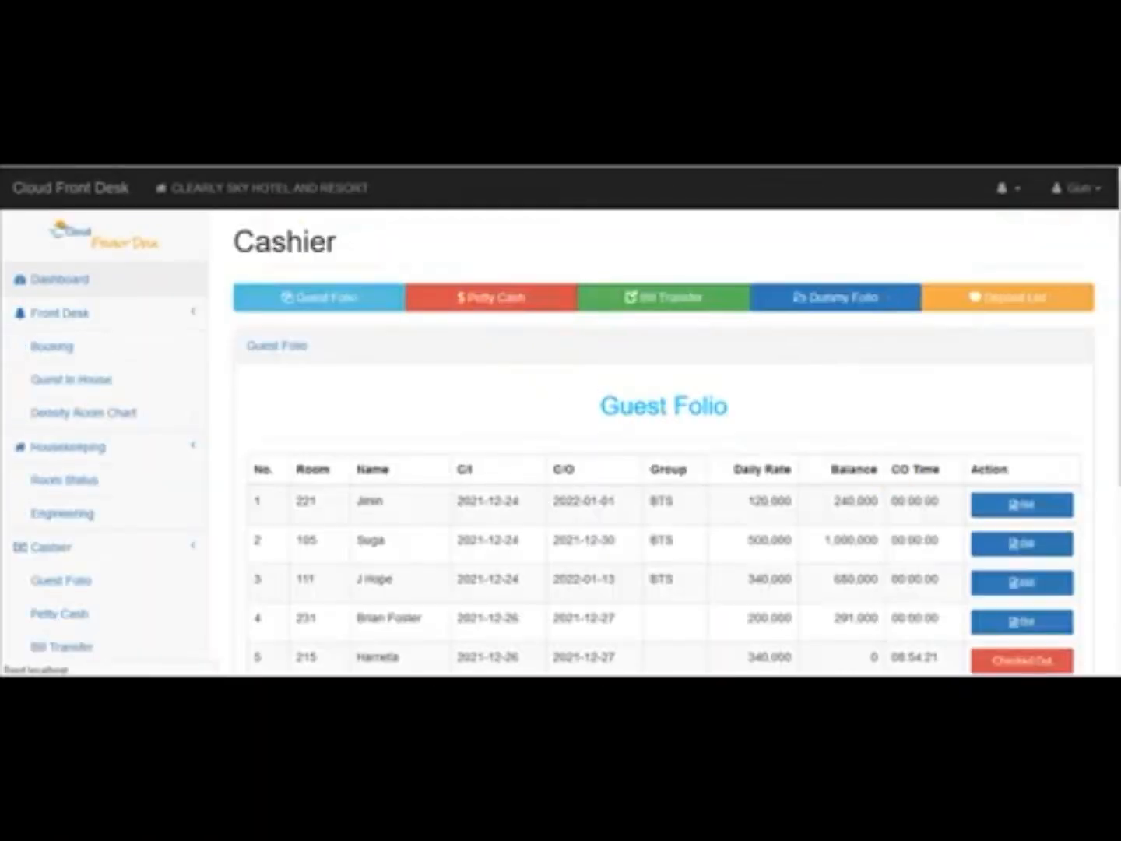
scroll(663, 436, down, 4)
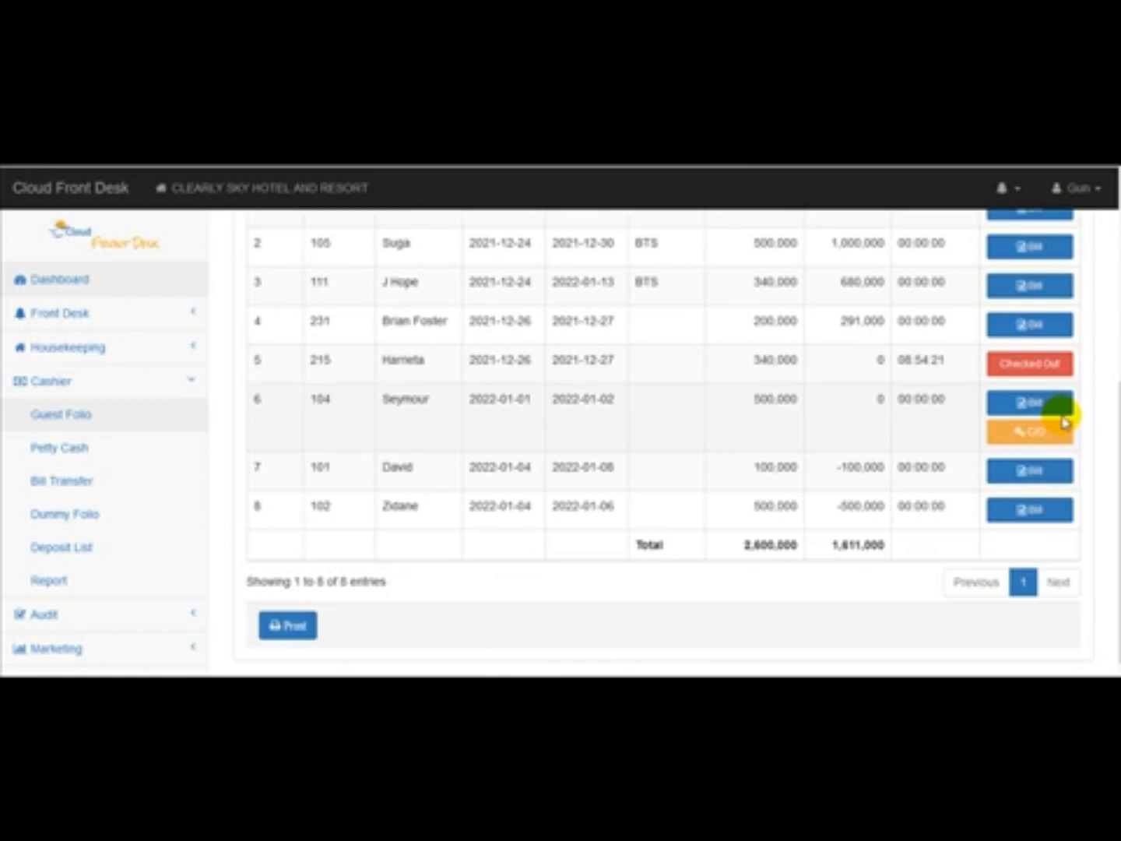
scroll(1064, 421, up, 1)
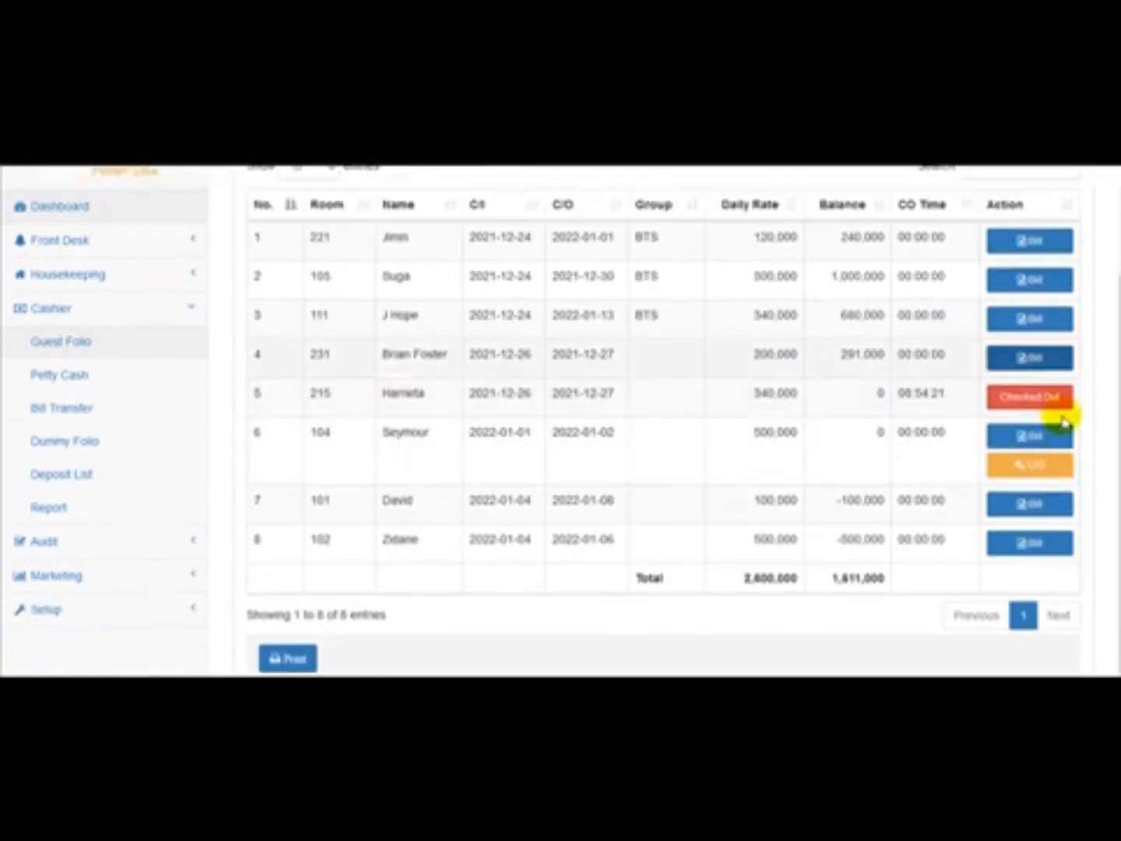